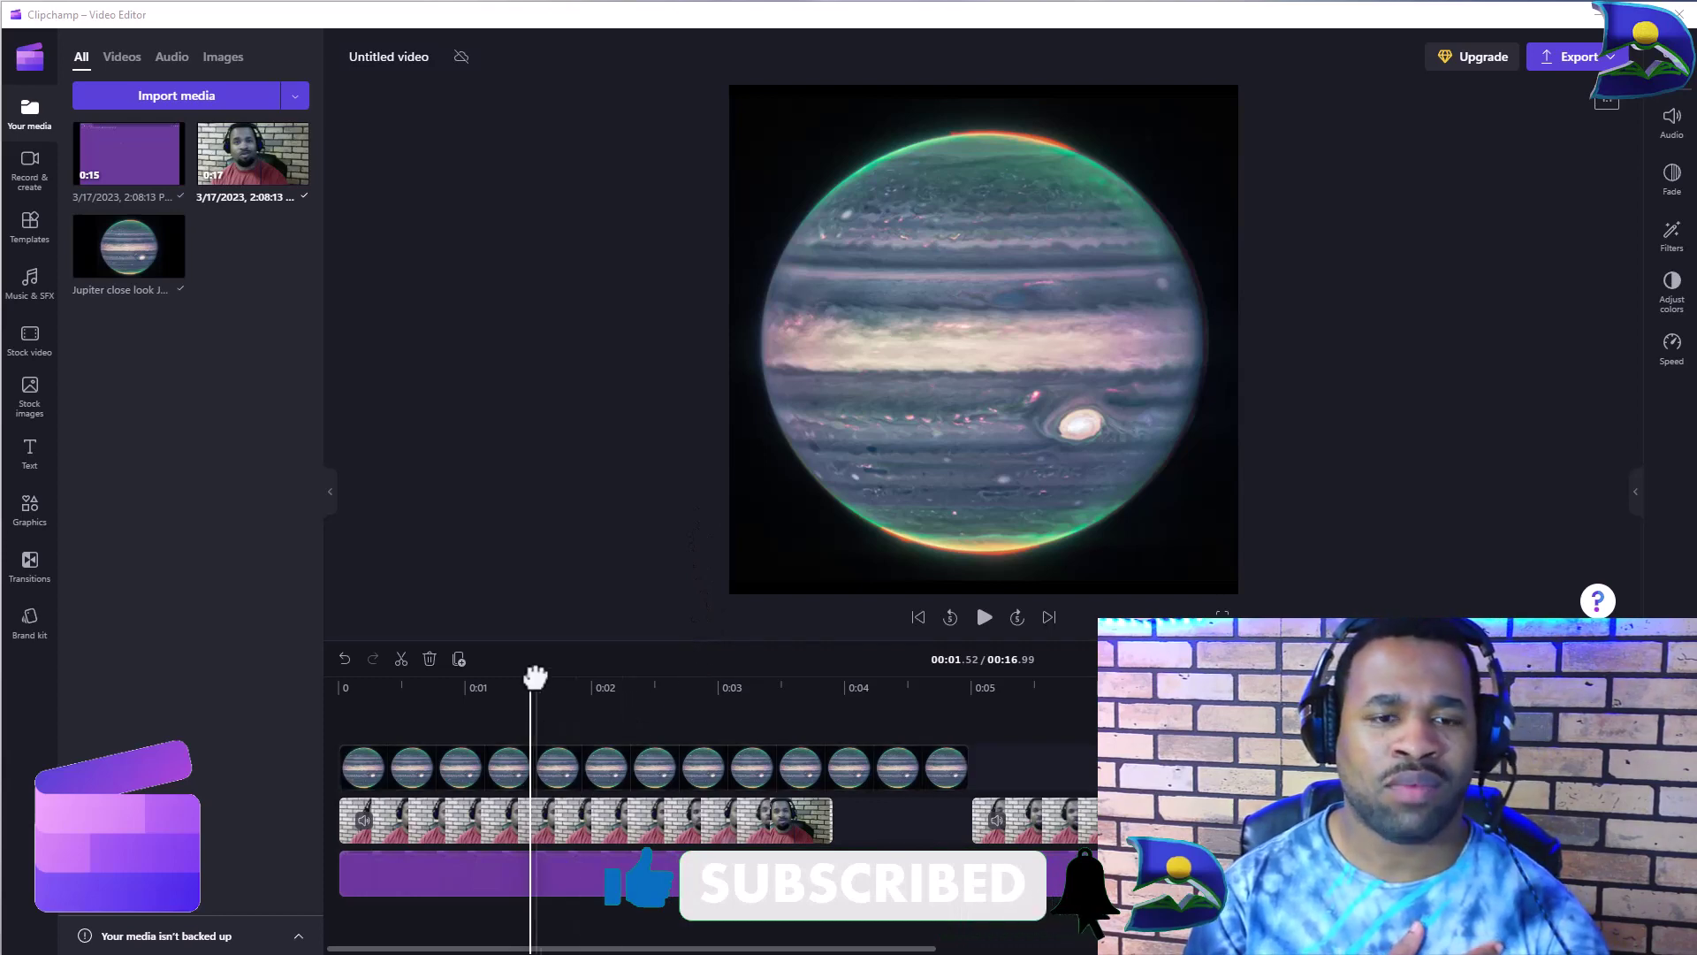
Step: Select the 'Jupiter close look JWST.png' image clip on the timeline
{"action": "left_click", "coordinate": [570, 789]}
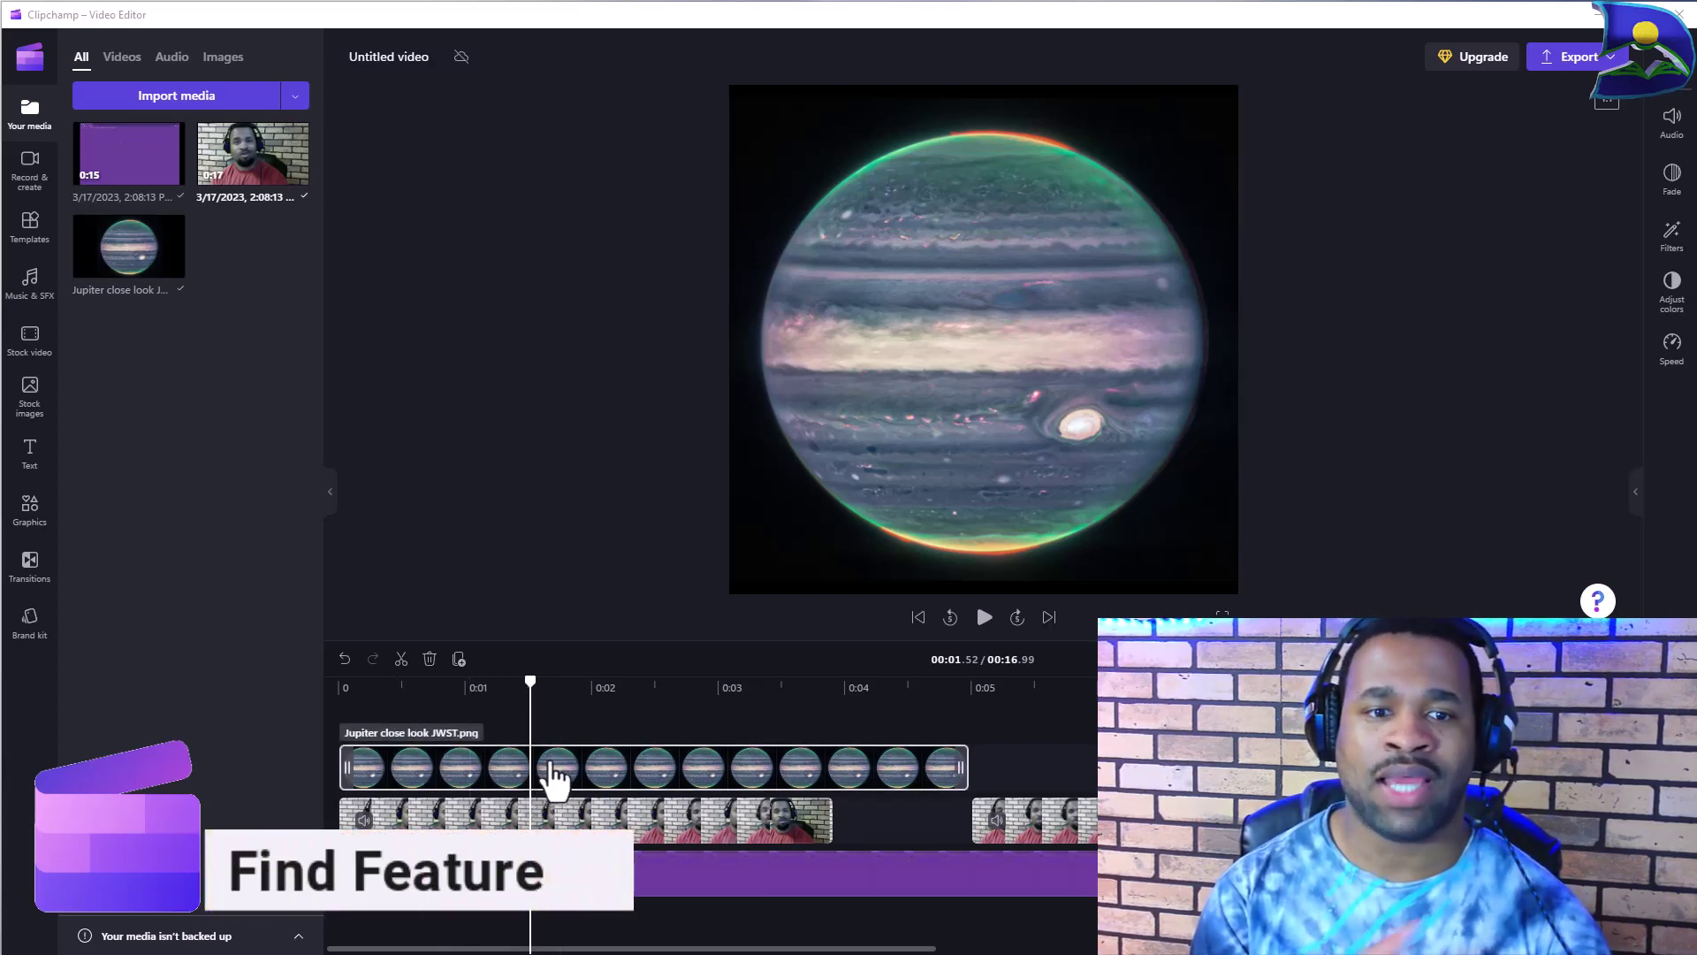
Step: Select the Jupiter image clip and show its Adjust colors settings
{"action": "left_click", "coordinate": [555, 776]}
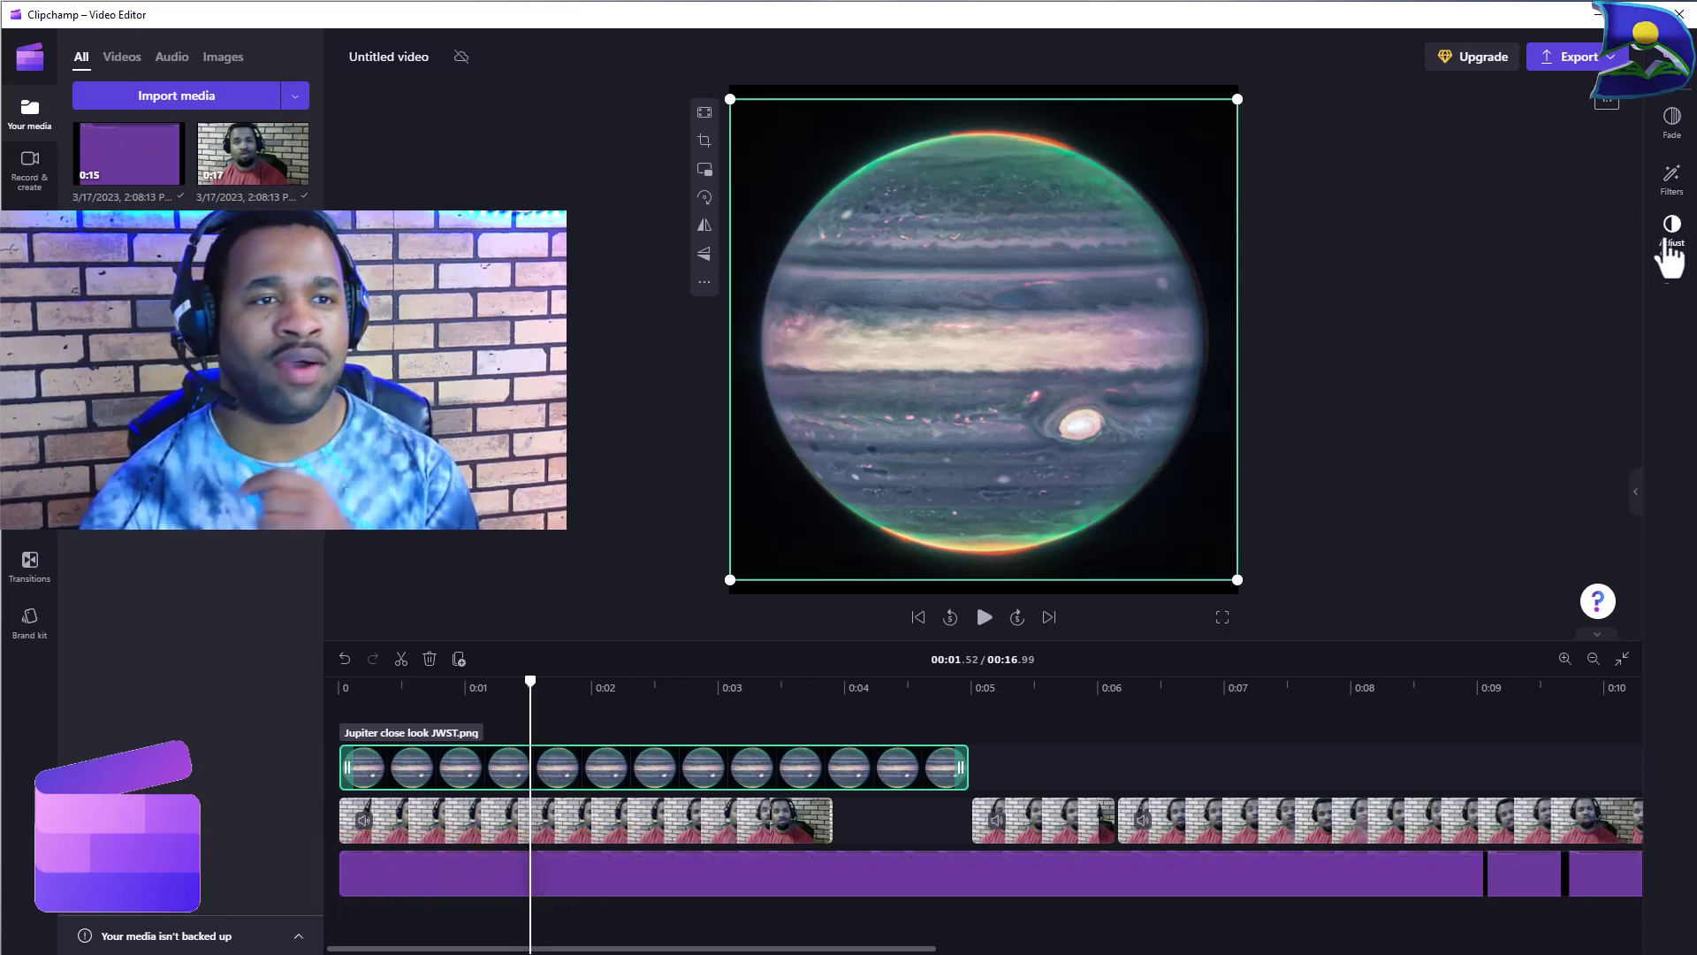
{"action": "left_click", "coordinate": [1669, 252]}
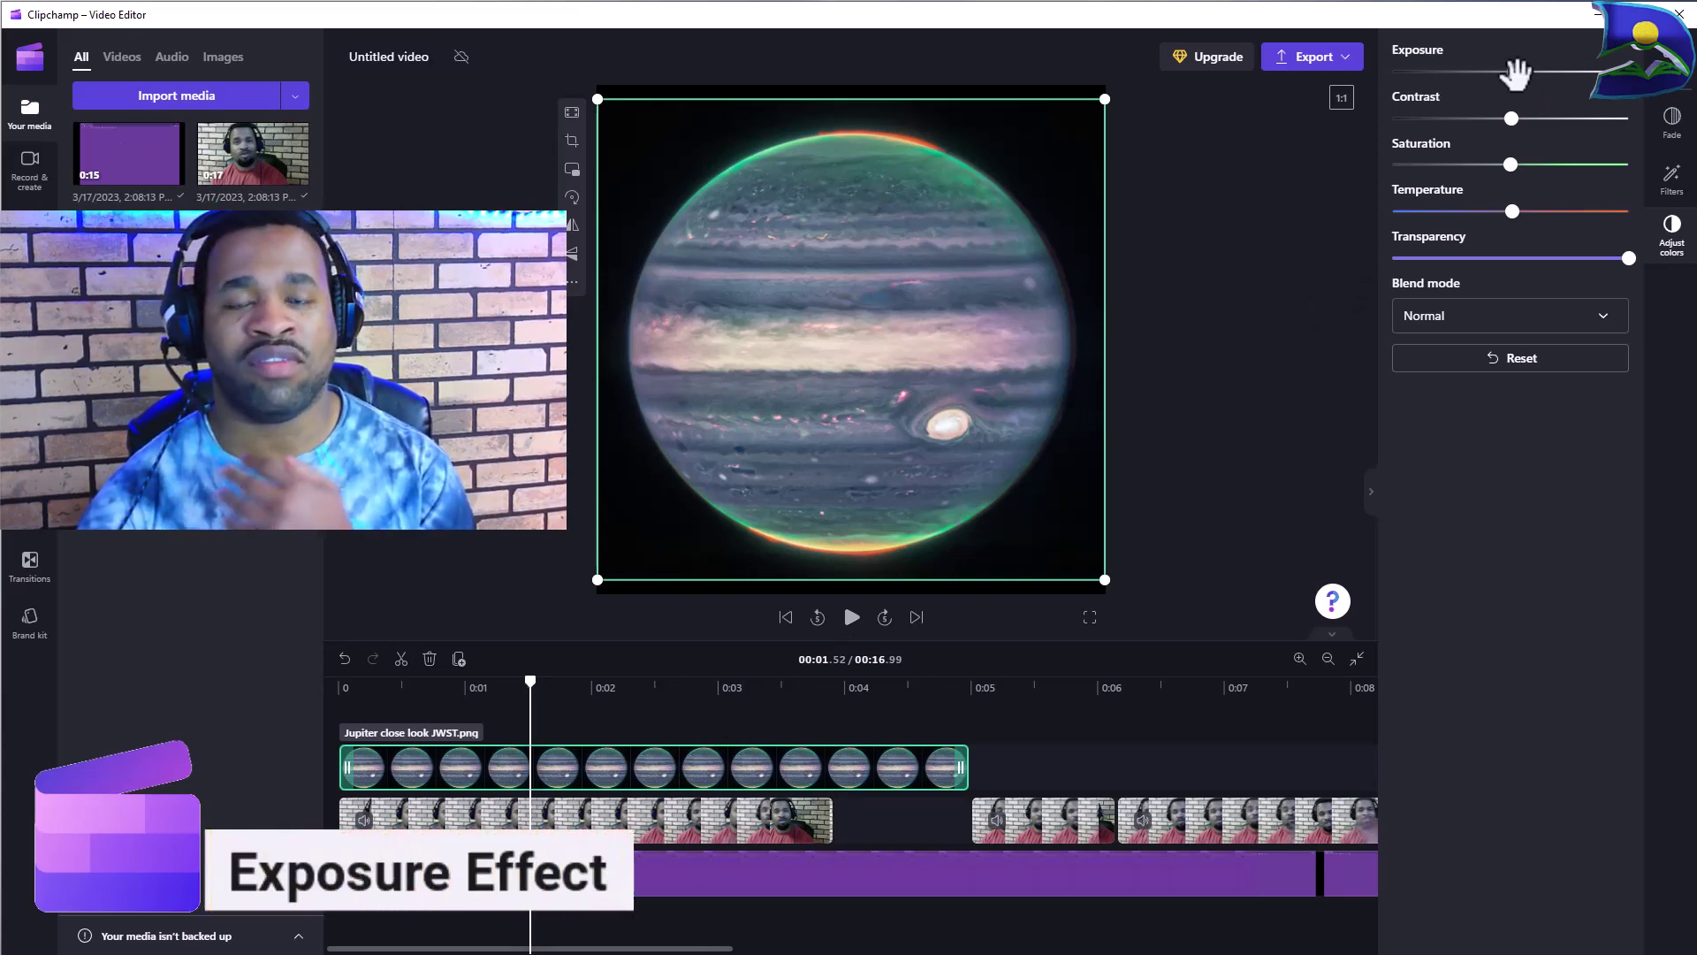
{"action": "left_click_drag", "start_coordinate": [1512, 76], "coordinate": [1567, 74]}
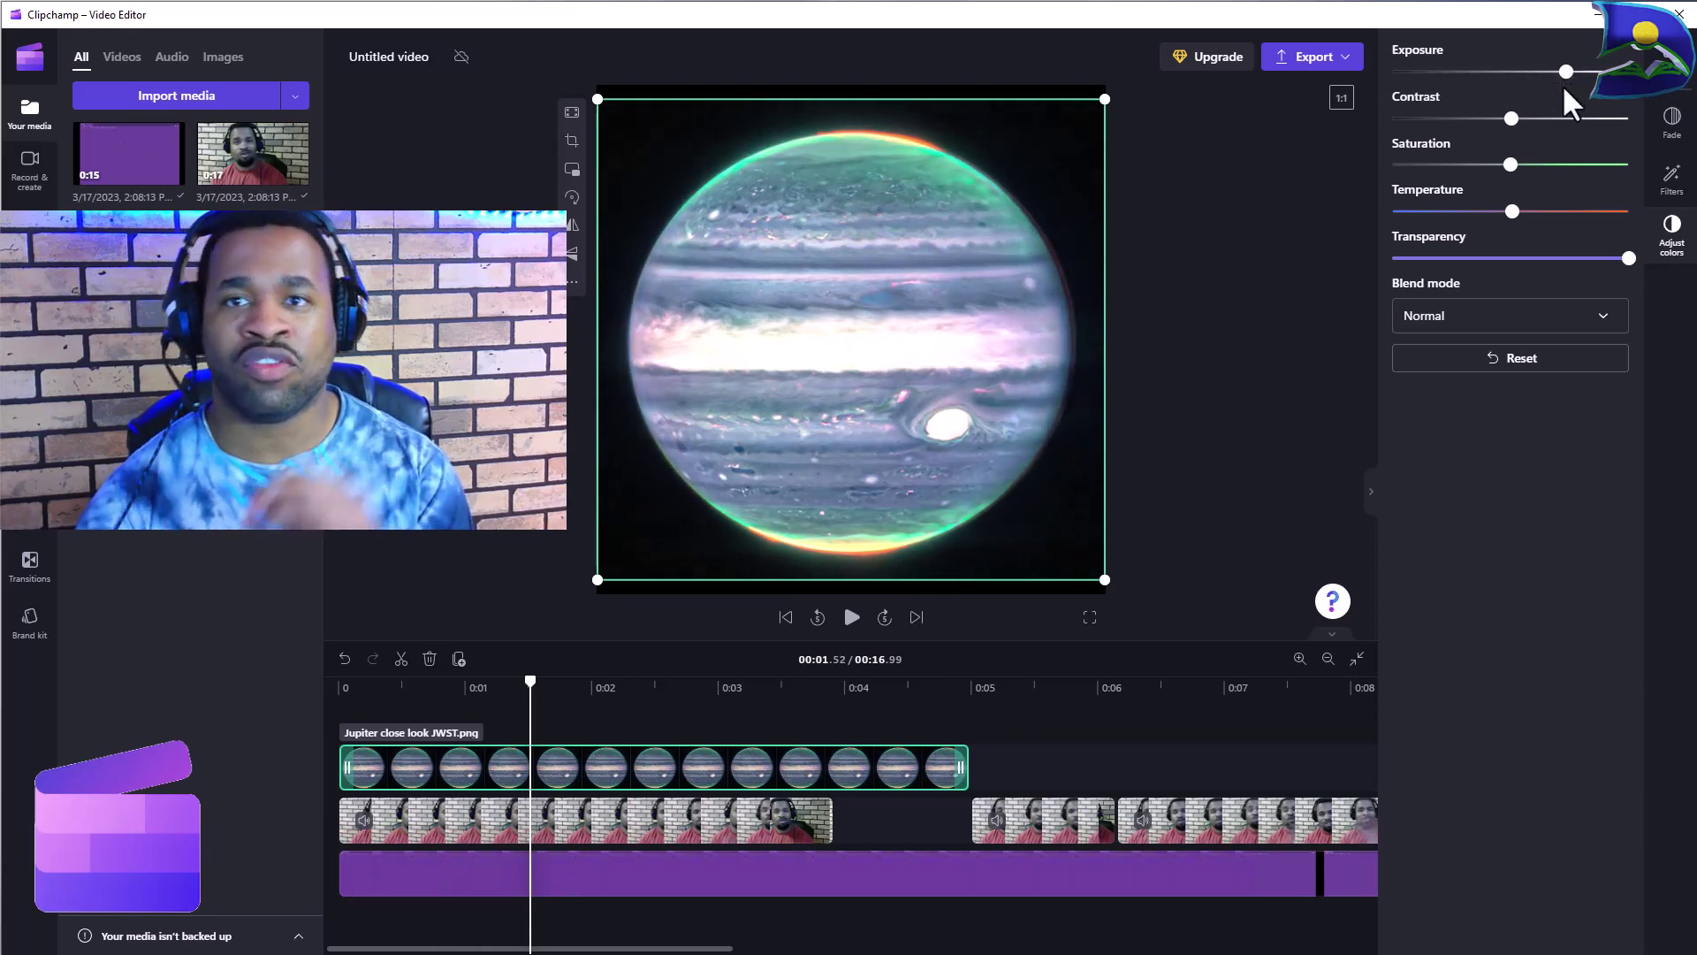
{"action": "left_click", "coordinate": [1545, 378]}
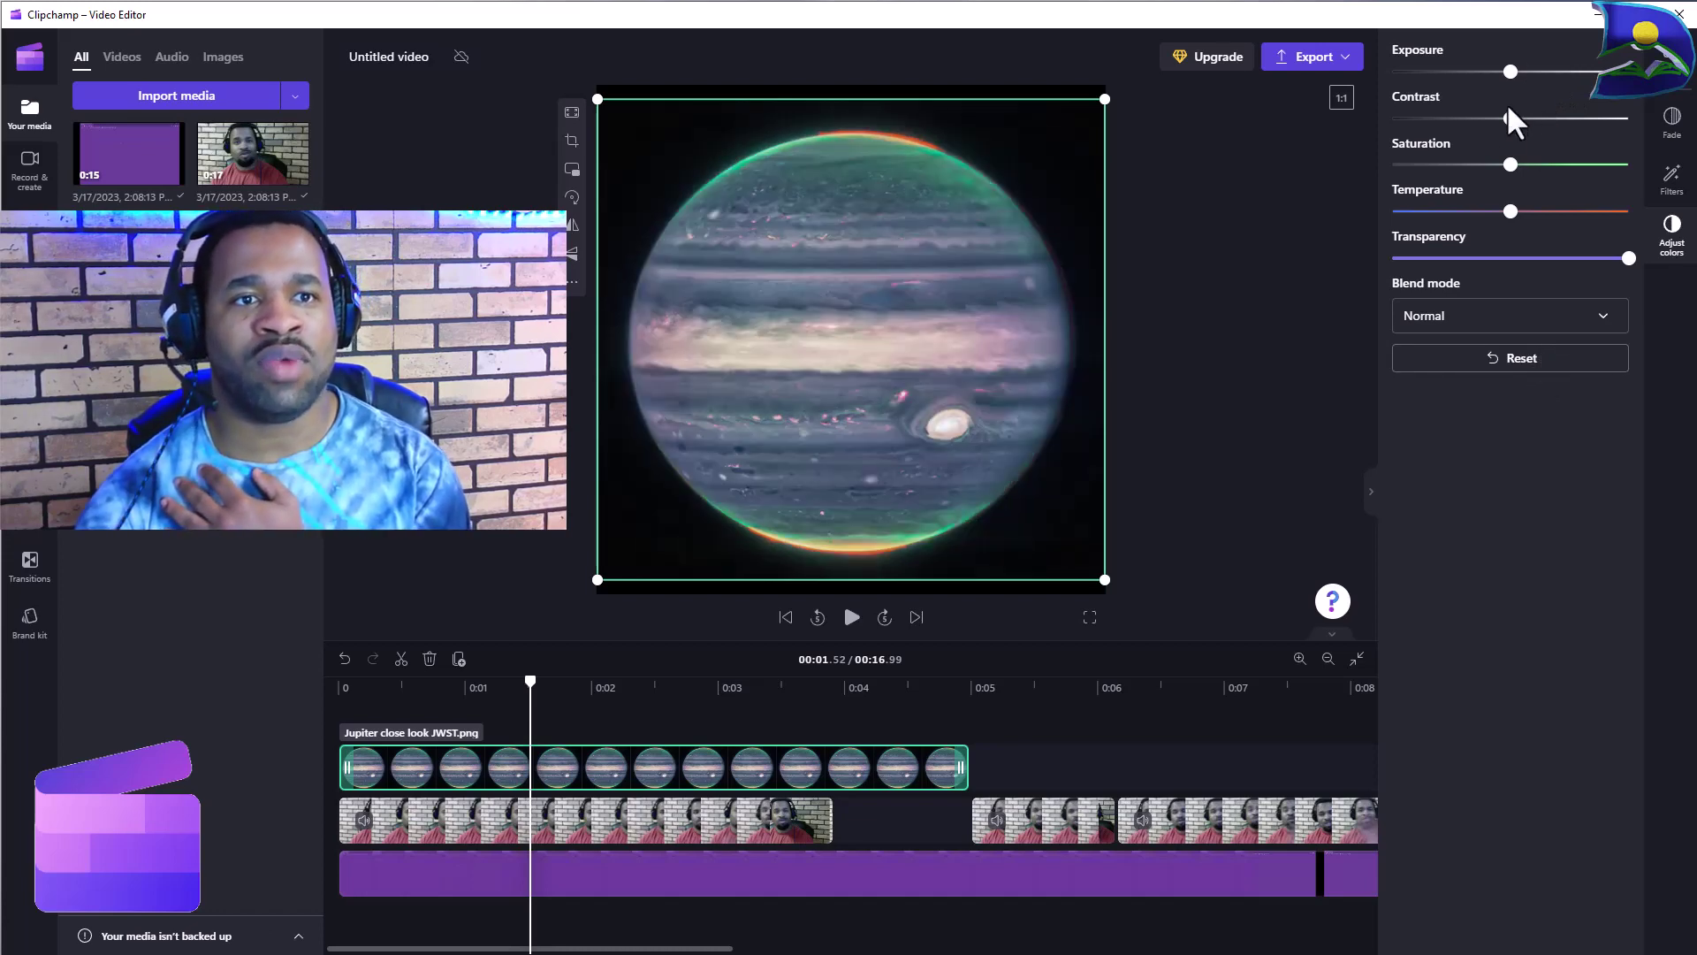
{"action": "left_click_drag", "start_coordinate": [1509, 118], "coordinate": [1663, 166]}
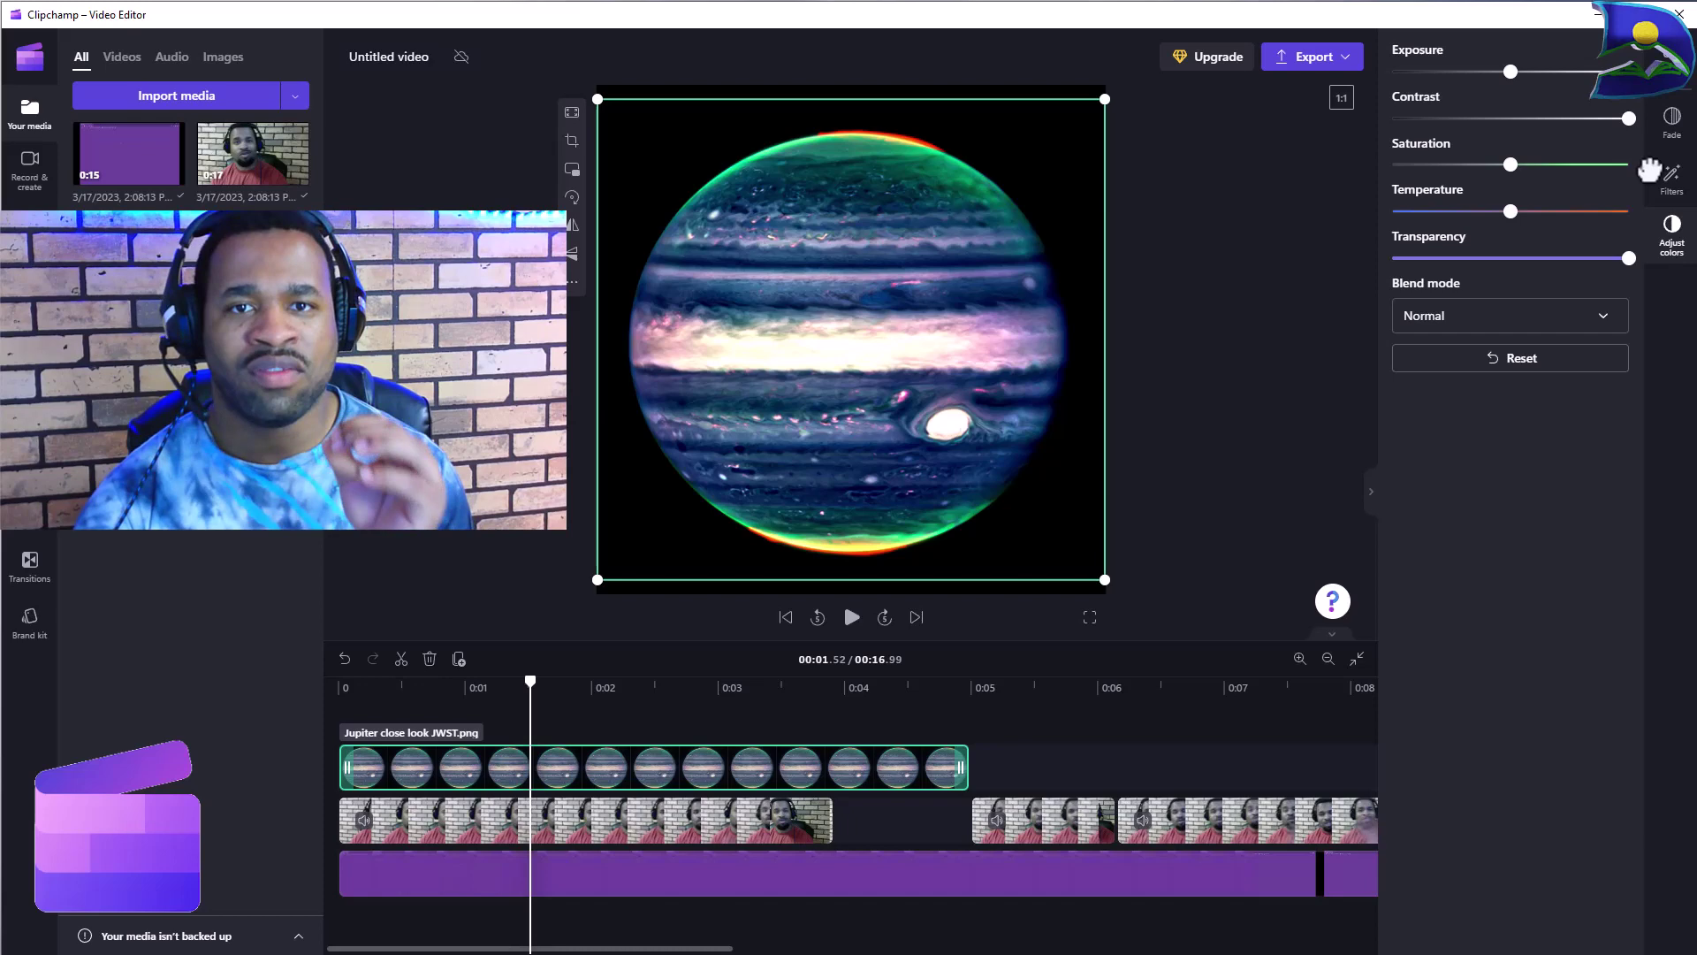
{"action": "left_click_drag", "start_coordinate": [1629, 118], "coordinate": [1402, 142]}
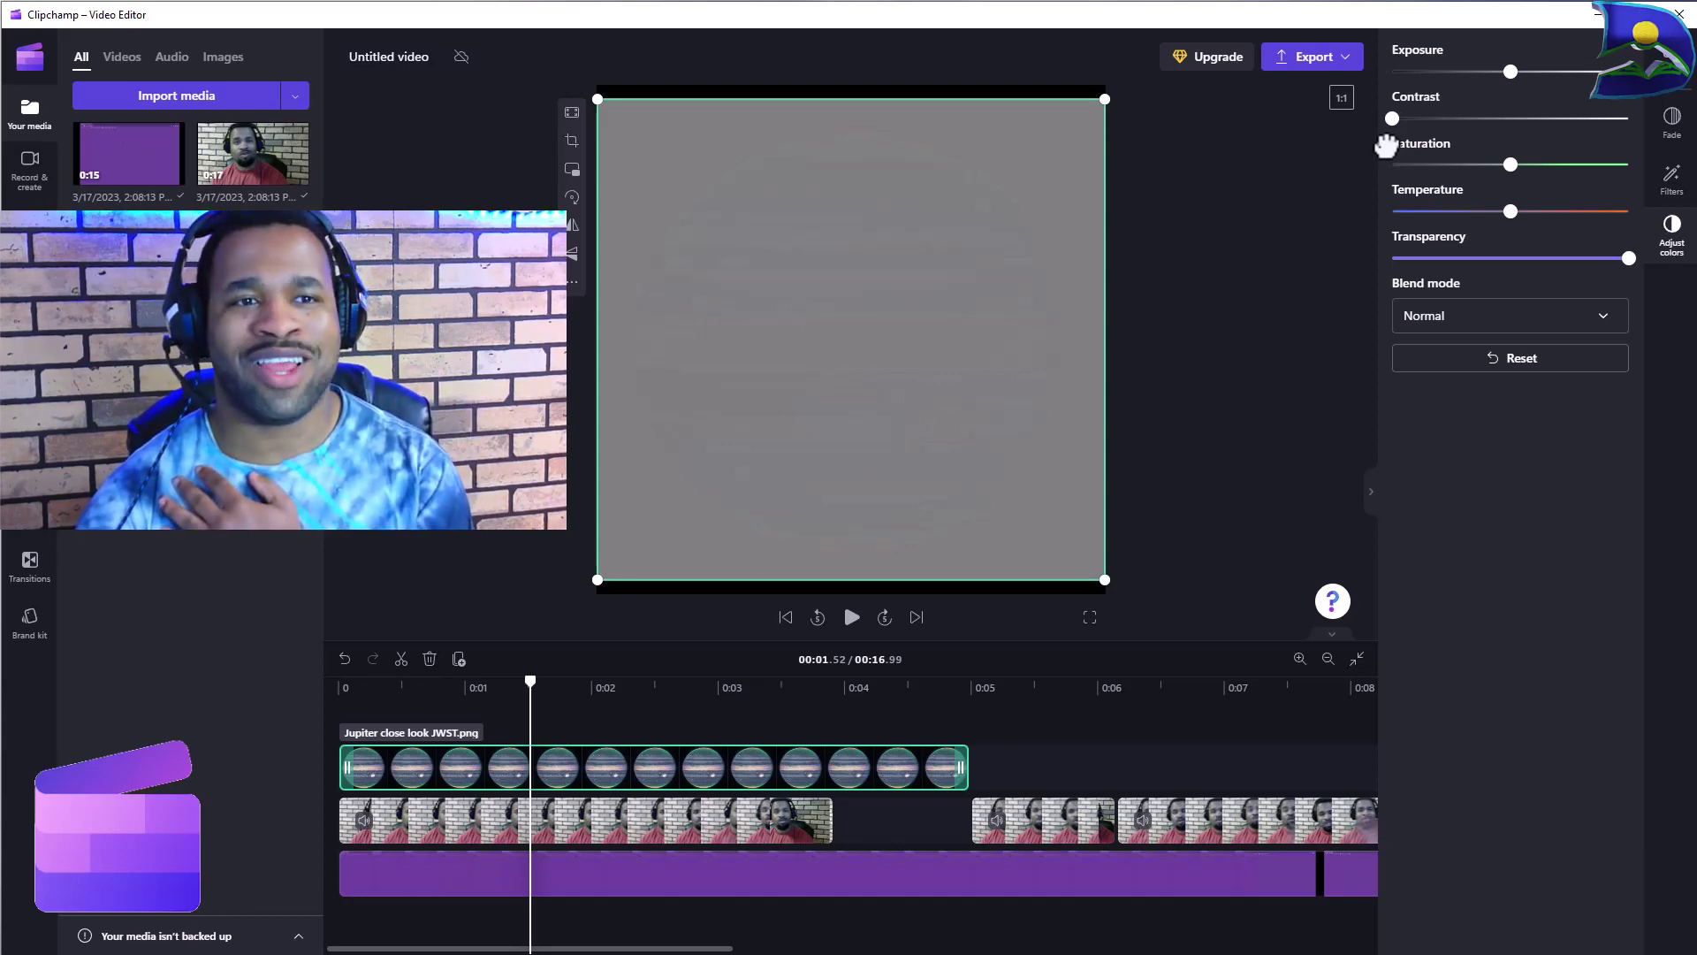
{"action": "left_click_drag", "start_coordinate": [1386, 146], "coordinate": [1504, 157]}
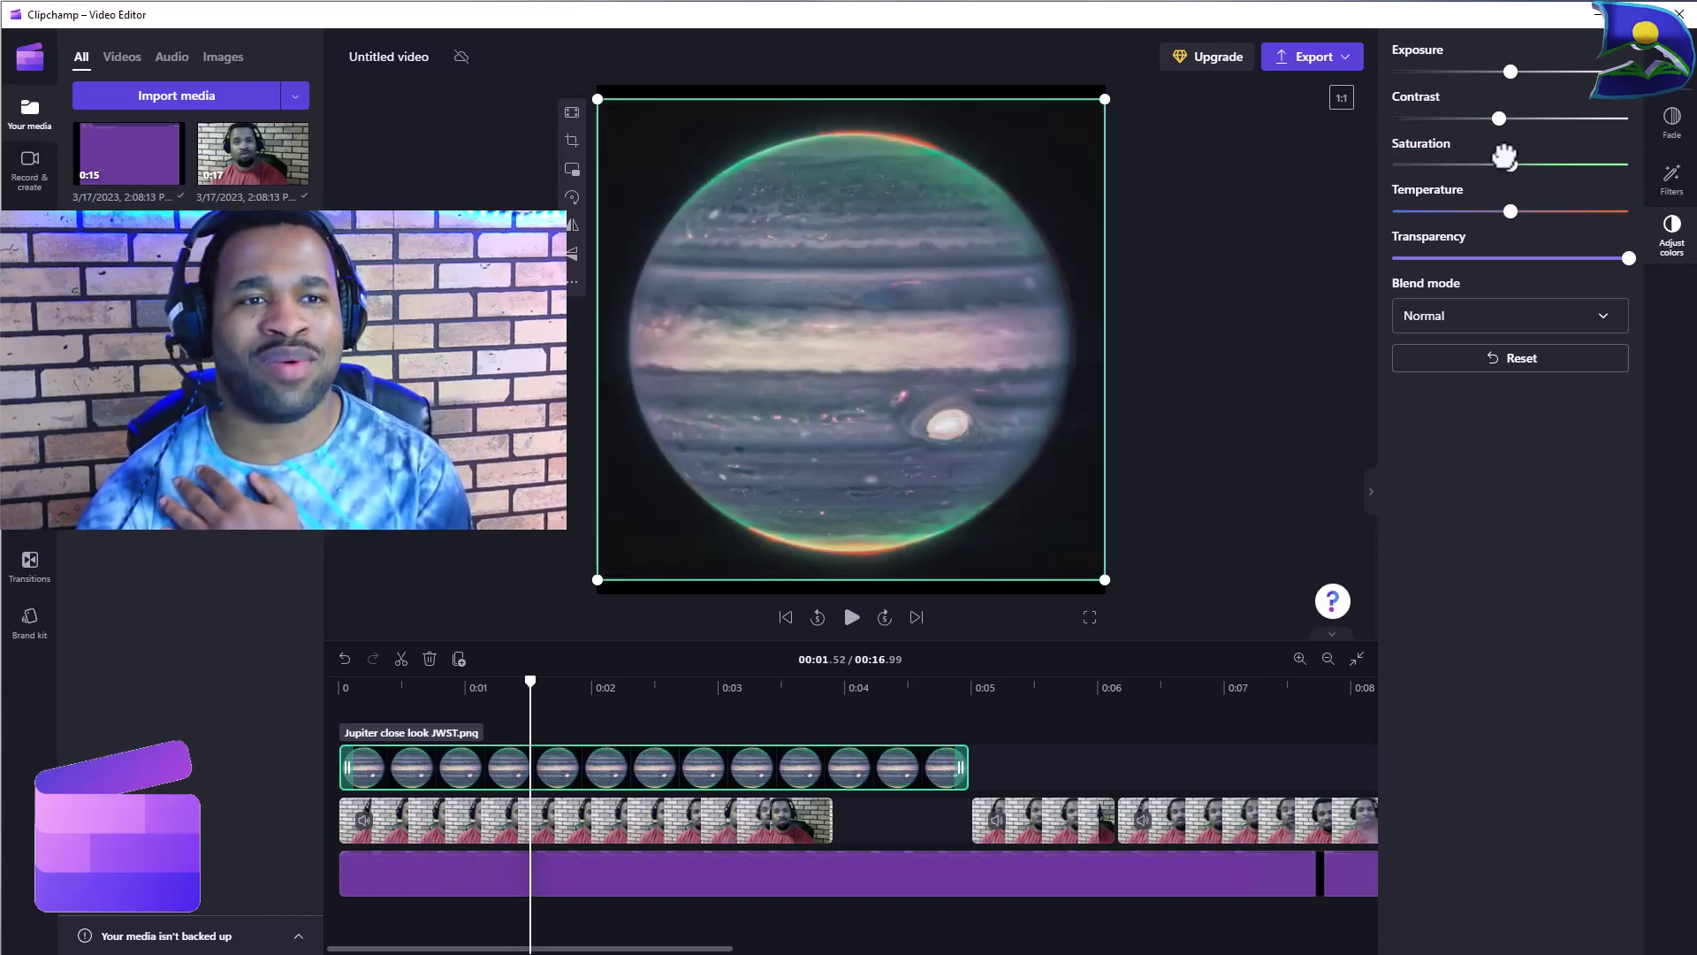
{"action": "left_click", "coordinate": [1514, 358]}
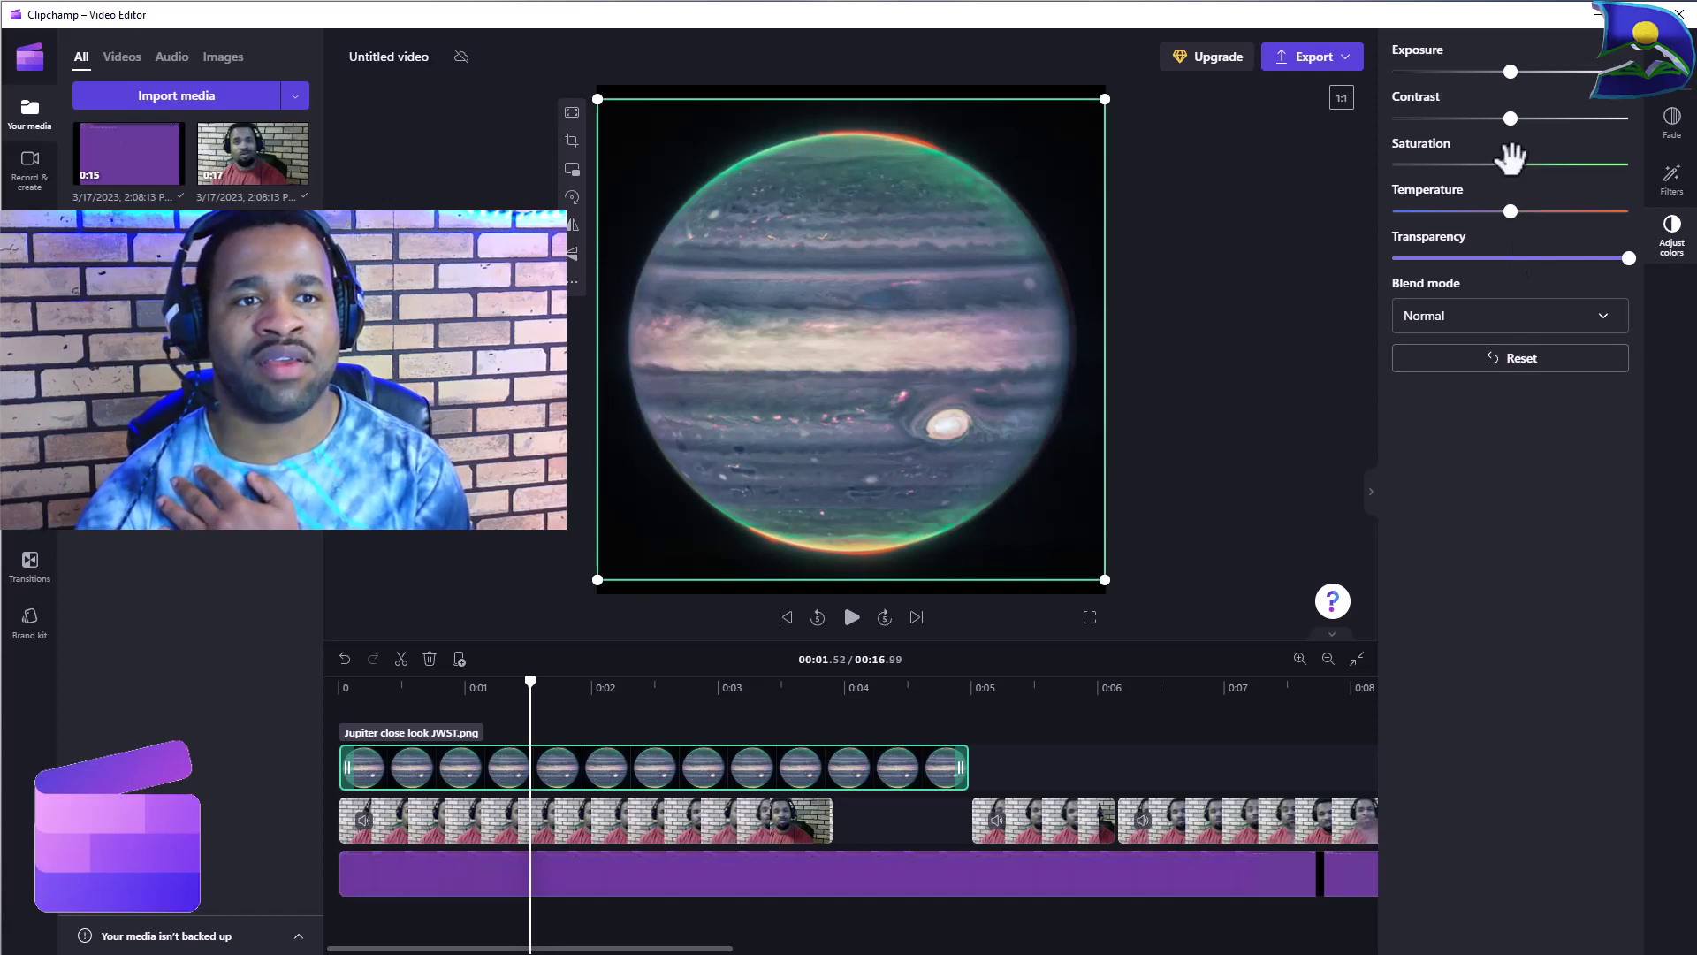
{"action": "left_click_drag", "start_coordinate": [1510, 162], "coordinate": [1647, 182]}
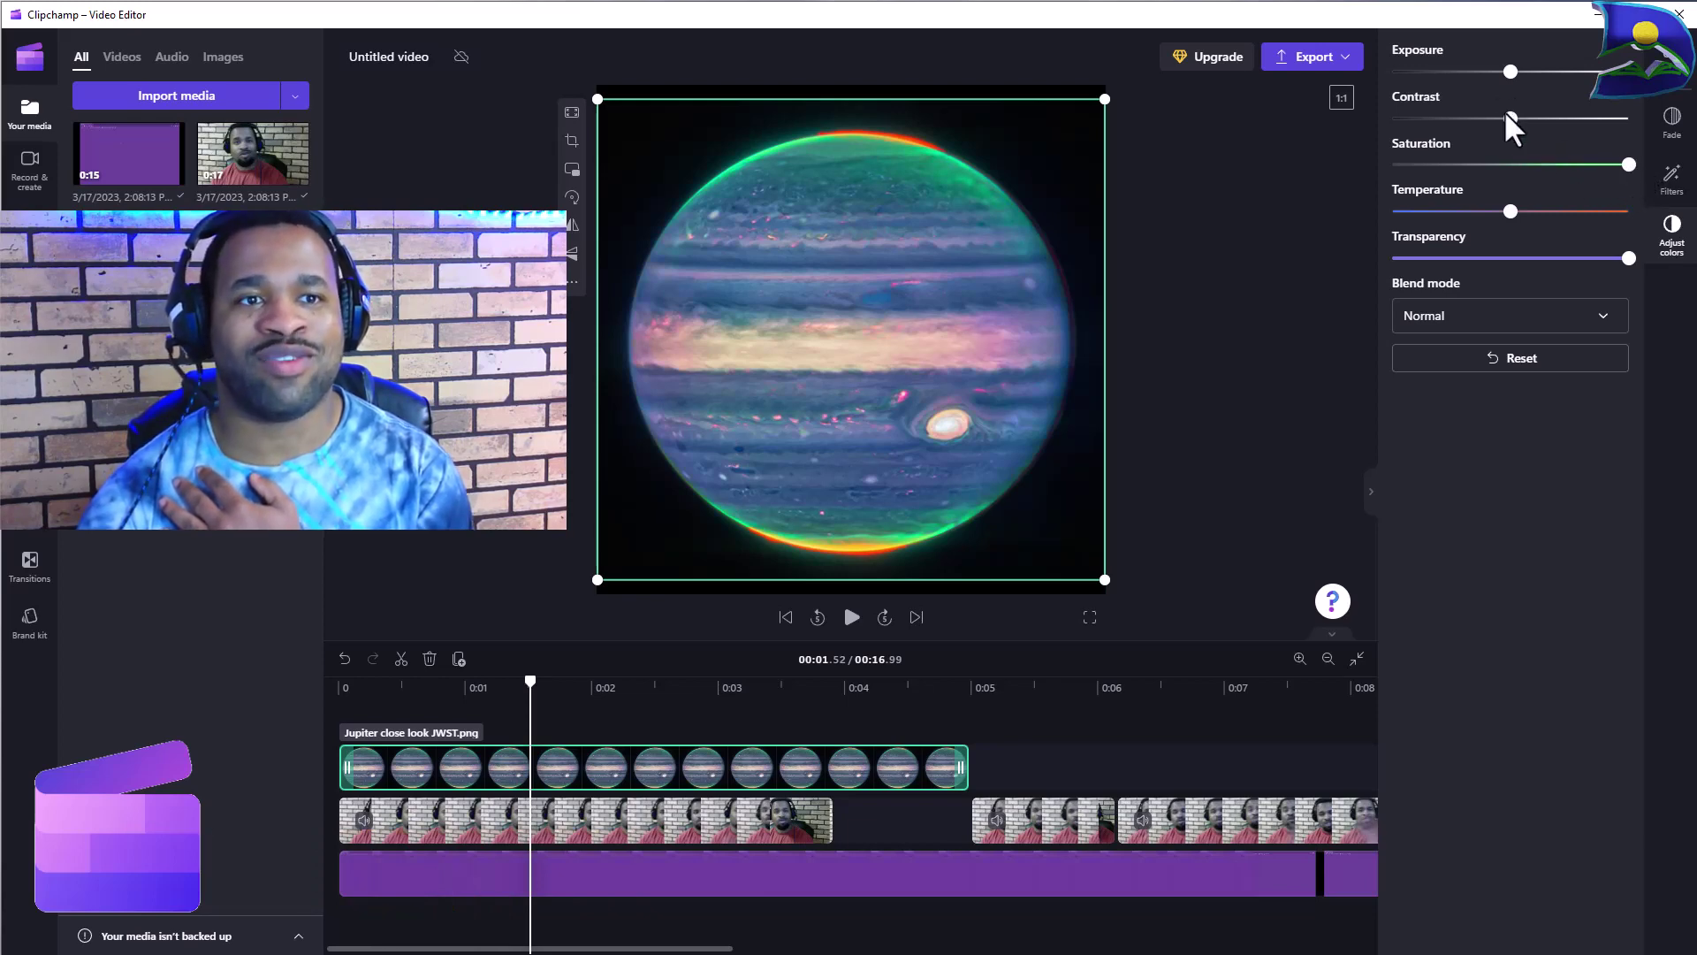
{"action": "mouse_move", "coordinate": [1507, 121]}
{"action": "left_mouse_down"}
{"action": "mouse_move", "coordinate": [1618, 129]}
{"action": "mouse_move", "coordinate": [1529, 126]}
{"action": "left_mouse_up"}
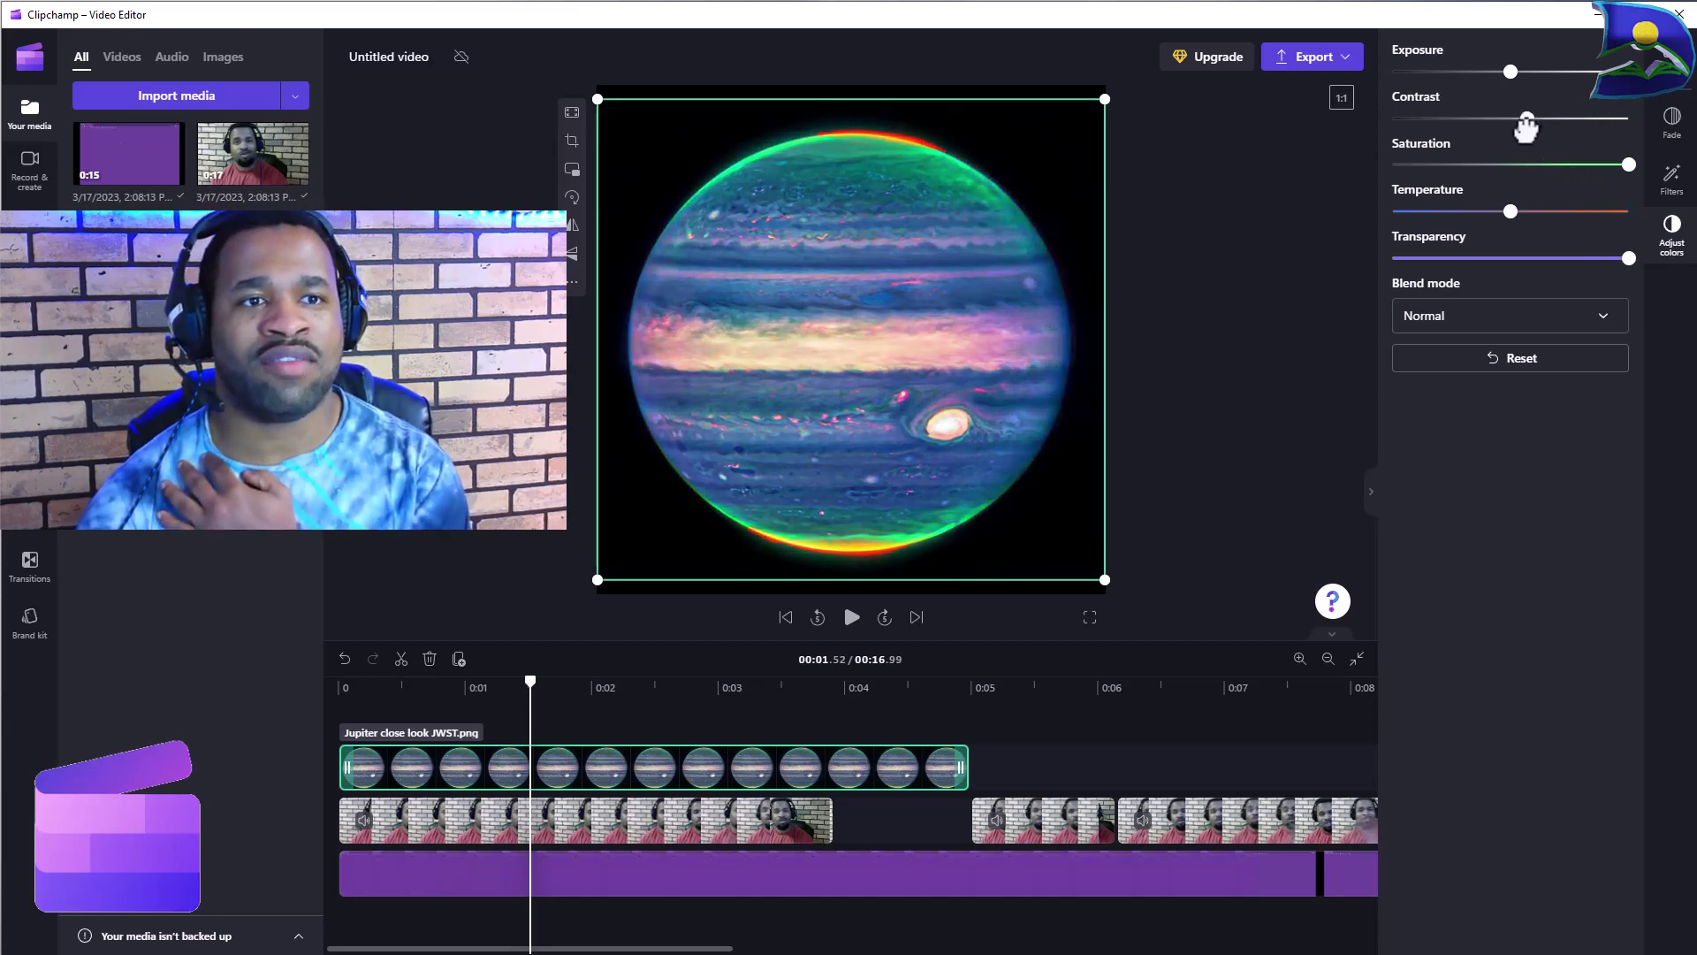
{"action": "left_click", "coordinate": [1520, 361]}
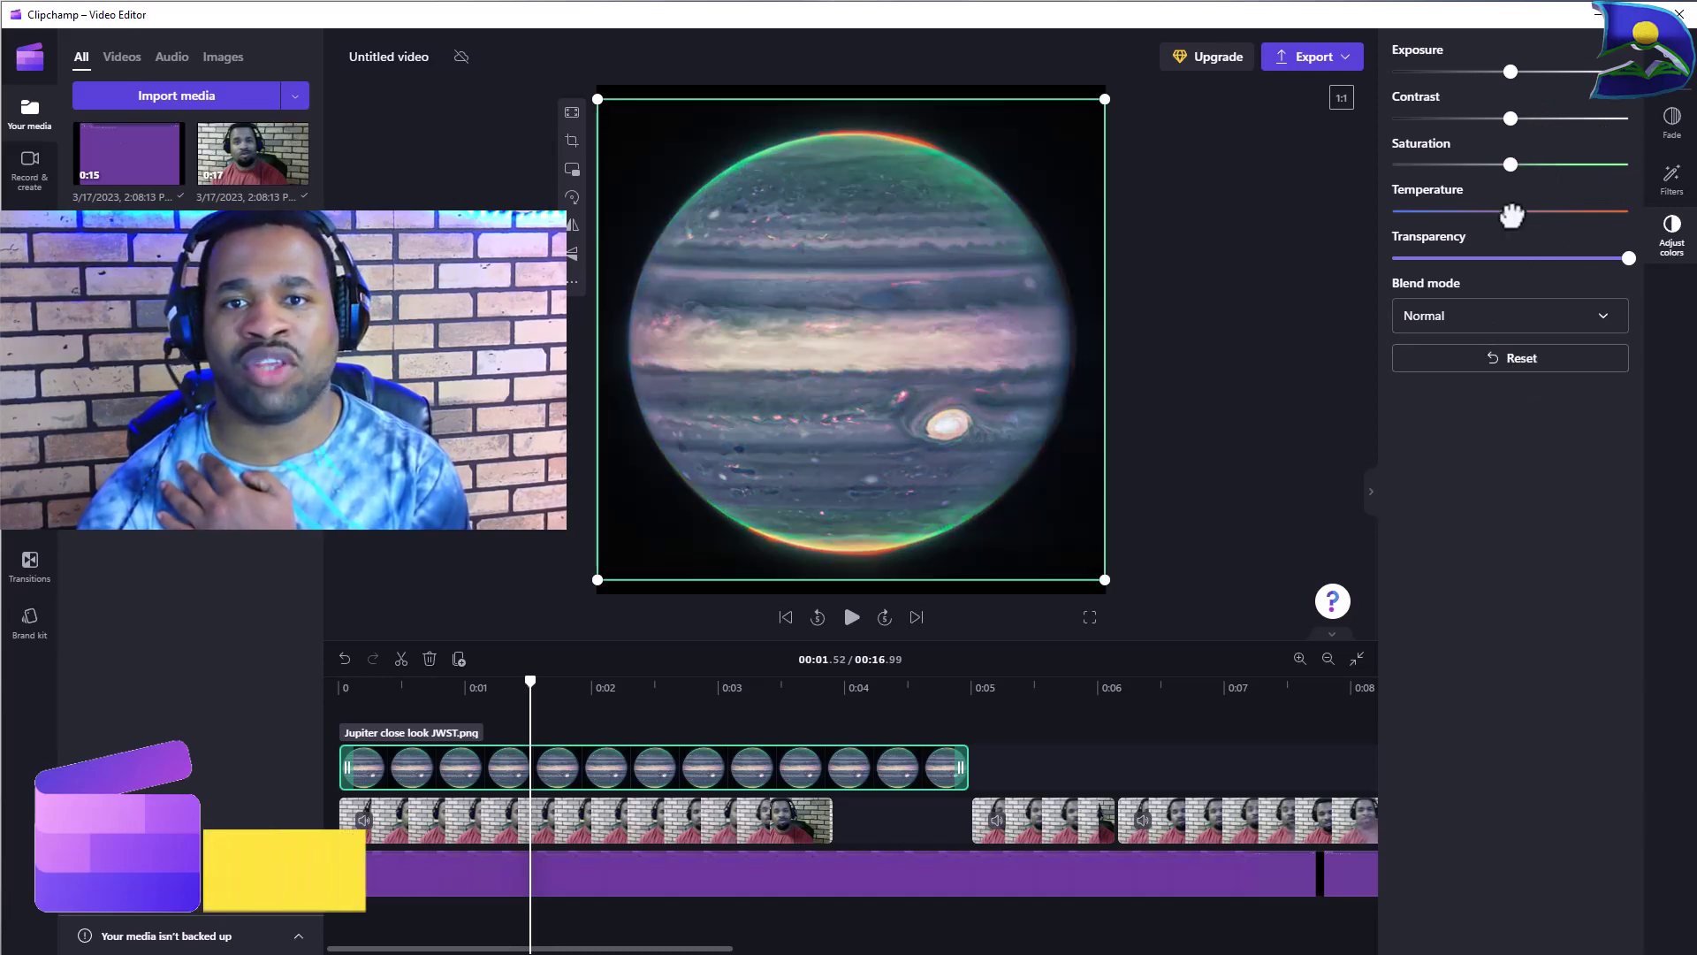
{"action": "mouse_move", "coordinate": [1511, 210]}
{"action": "left_mouse_down"}
{"action": "mouse_move", "coordinate": [1626, 214]}
{"action": "mouse_move", "coordinate": [1379, 232]}
{"action": "mouse_move", "coordinate": [1507, 221]}
{"action": "left_mouse_up"}
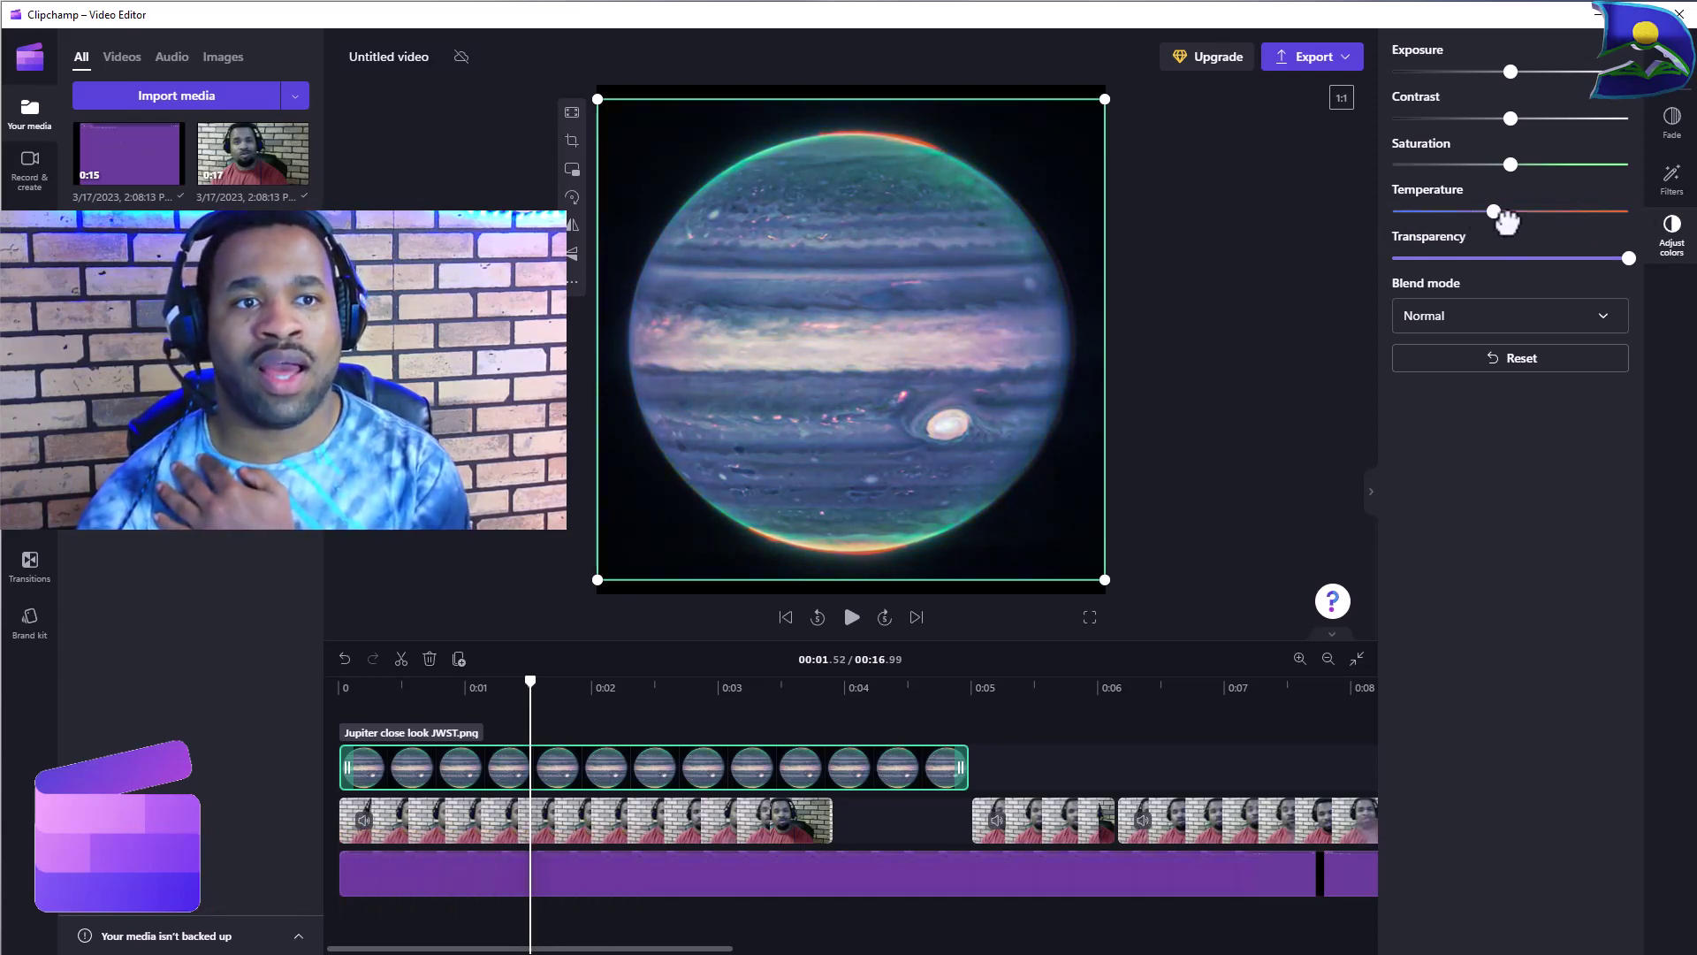
{"action": "left_click", "coordinate": [1526, 360]}
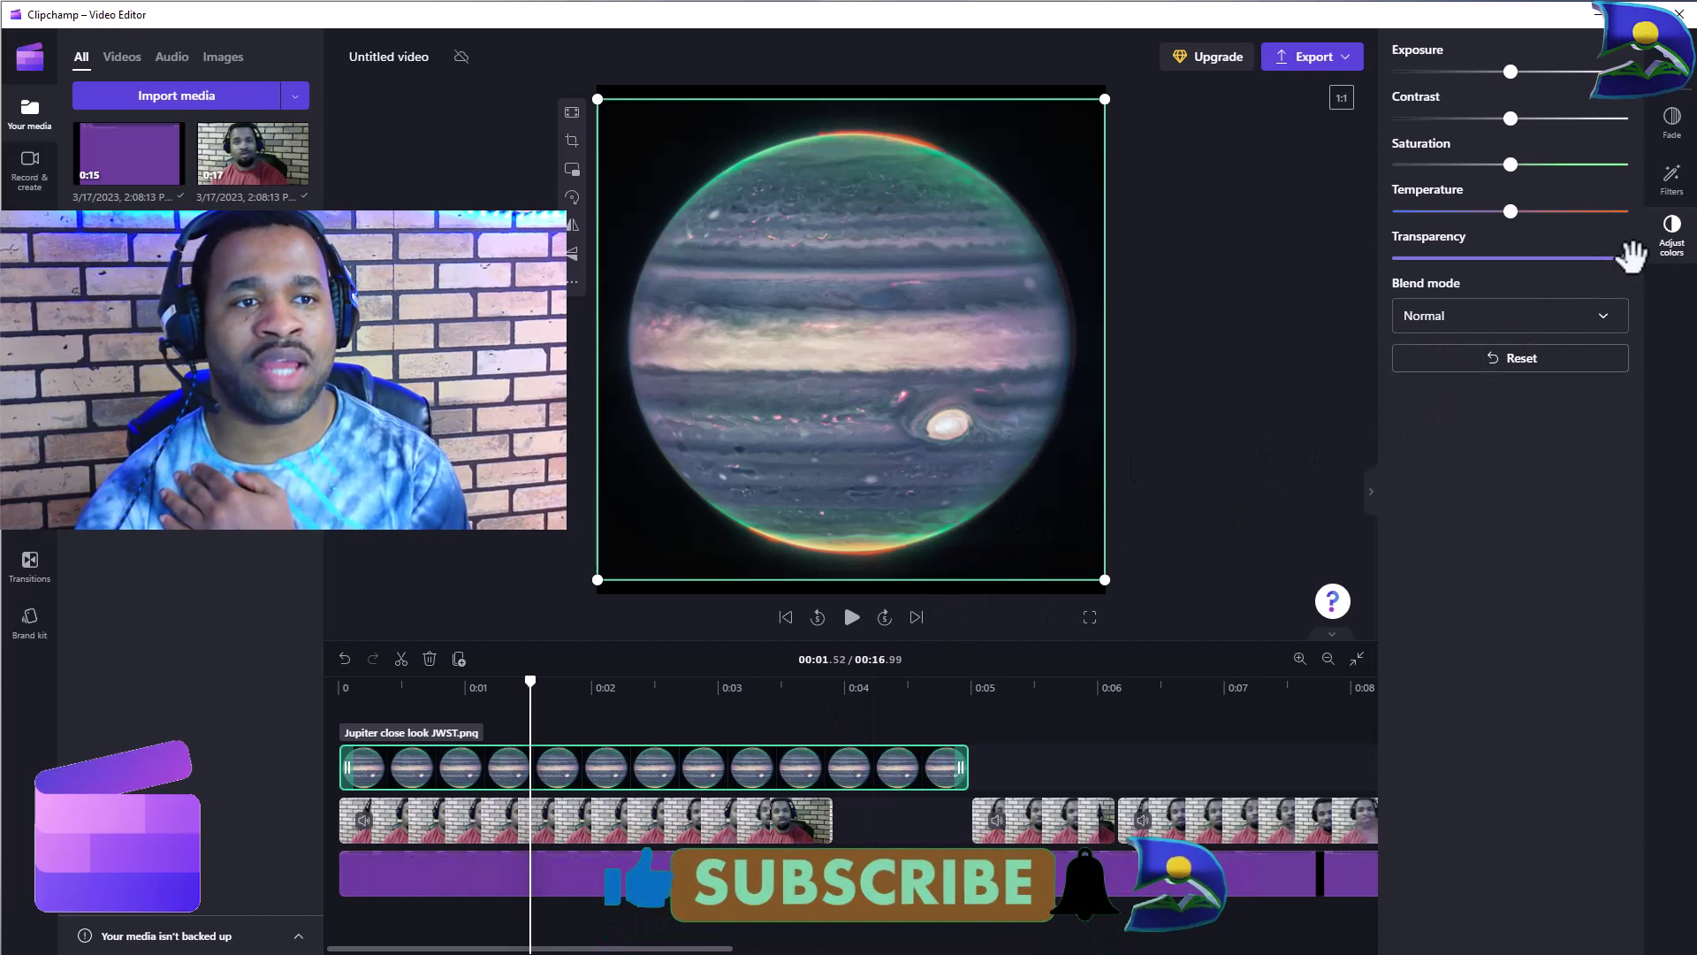
{"action": "left_click_drag", "start_coordinate": [1627, 258], "coordinate": [1441, 329]}
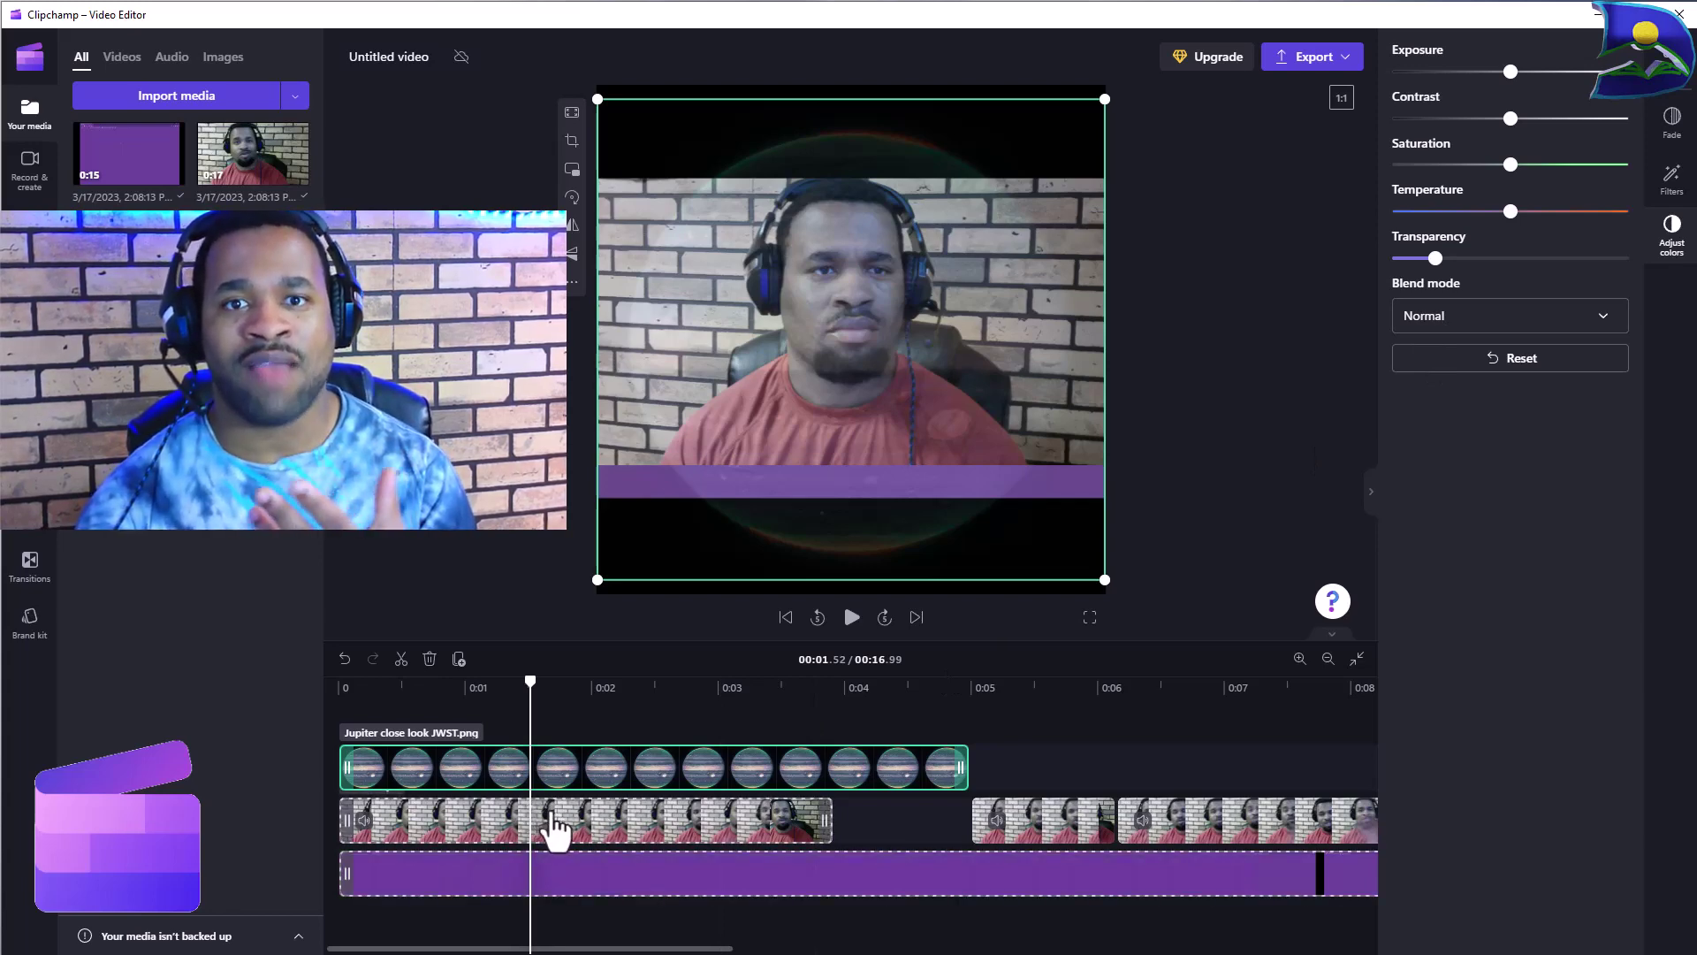
{"action": "left_click_drag", "start_coordinate": [1437, 257], "coordinate": [1640, 270]}
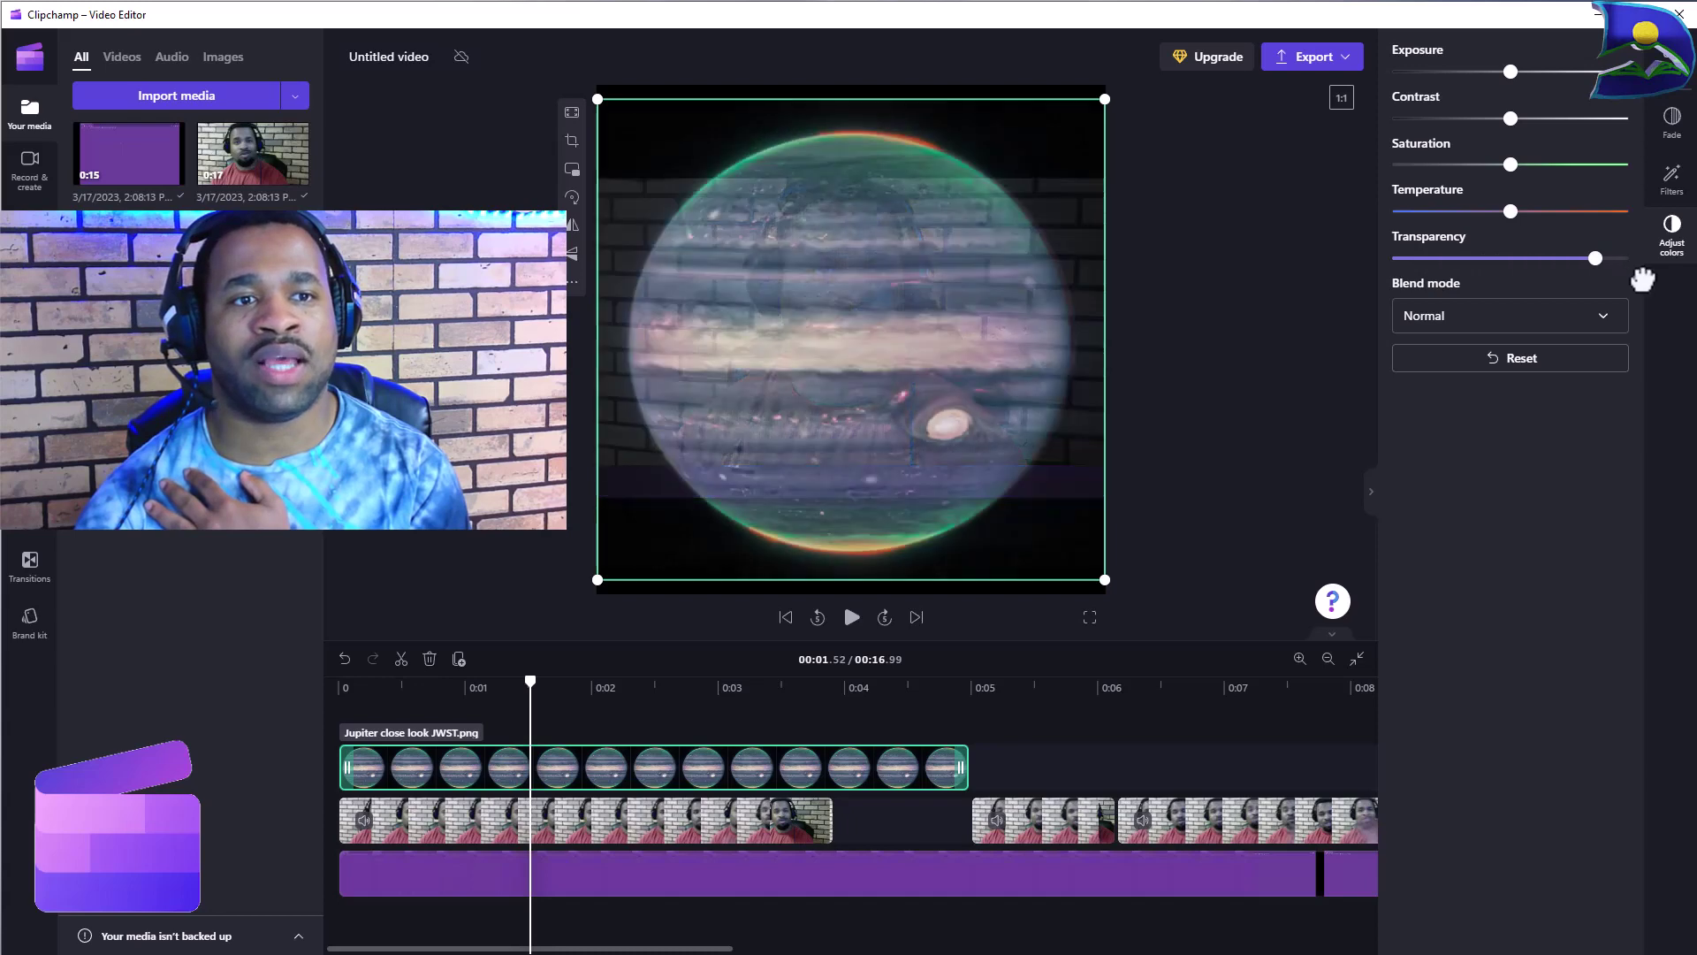
Step: Show the Jupiter clip's blend mode options, keeping Normal
{"action": "left_click", "coordinate": [1605, 327]}
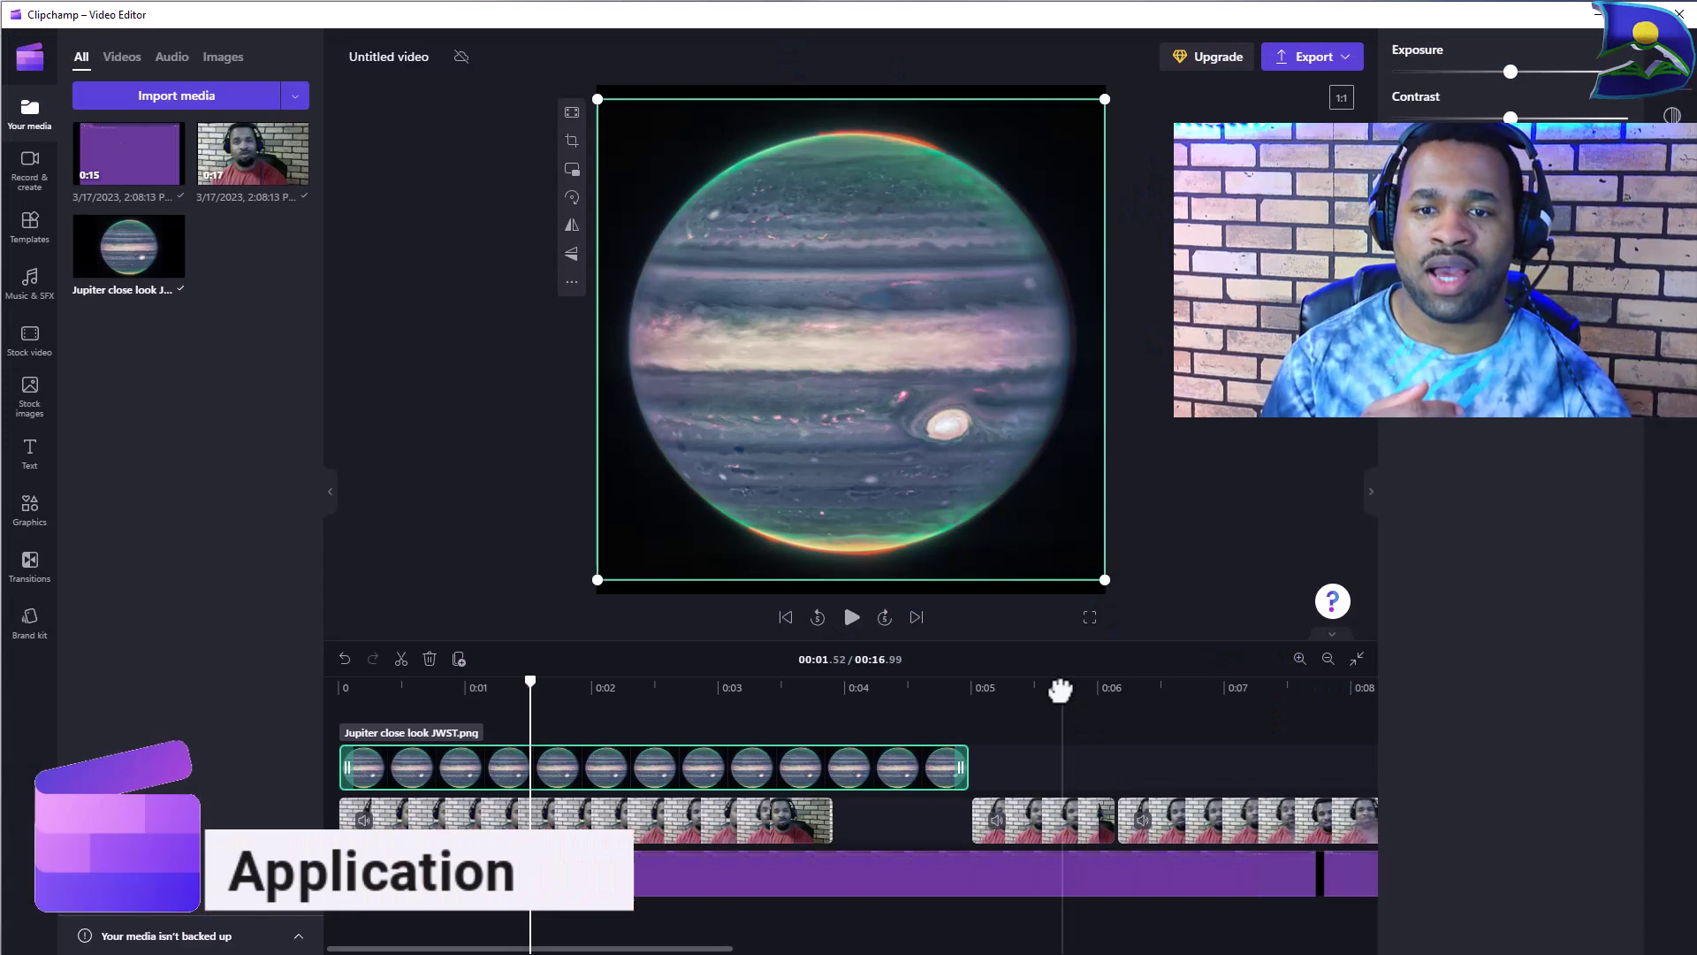
Step: Put the playhead at about 0:05.7 and select the webcam clip there
{"action": "left_click", "coordinate": [1060, 689]}
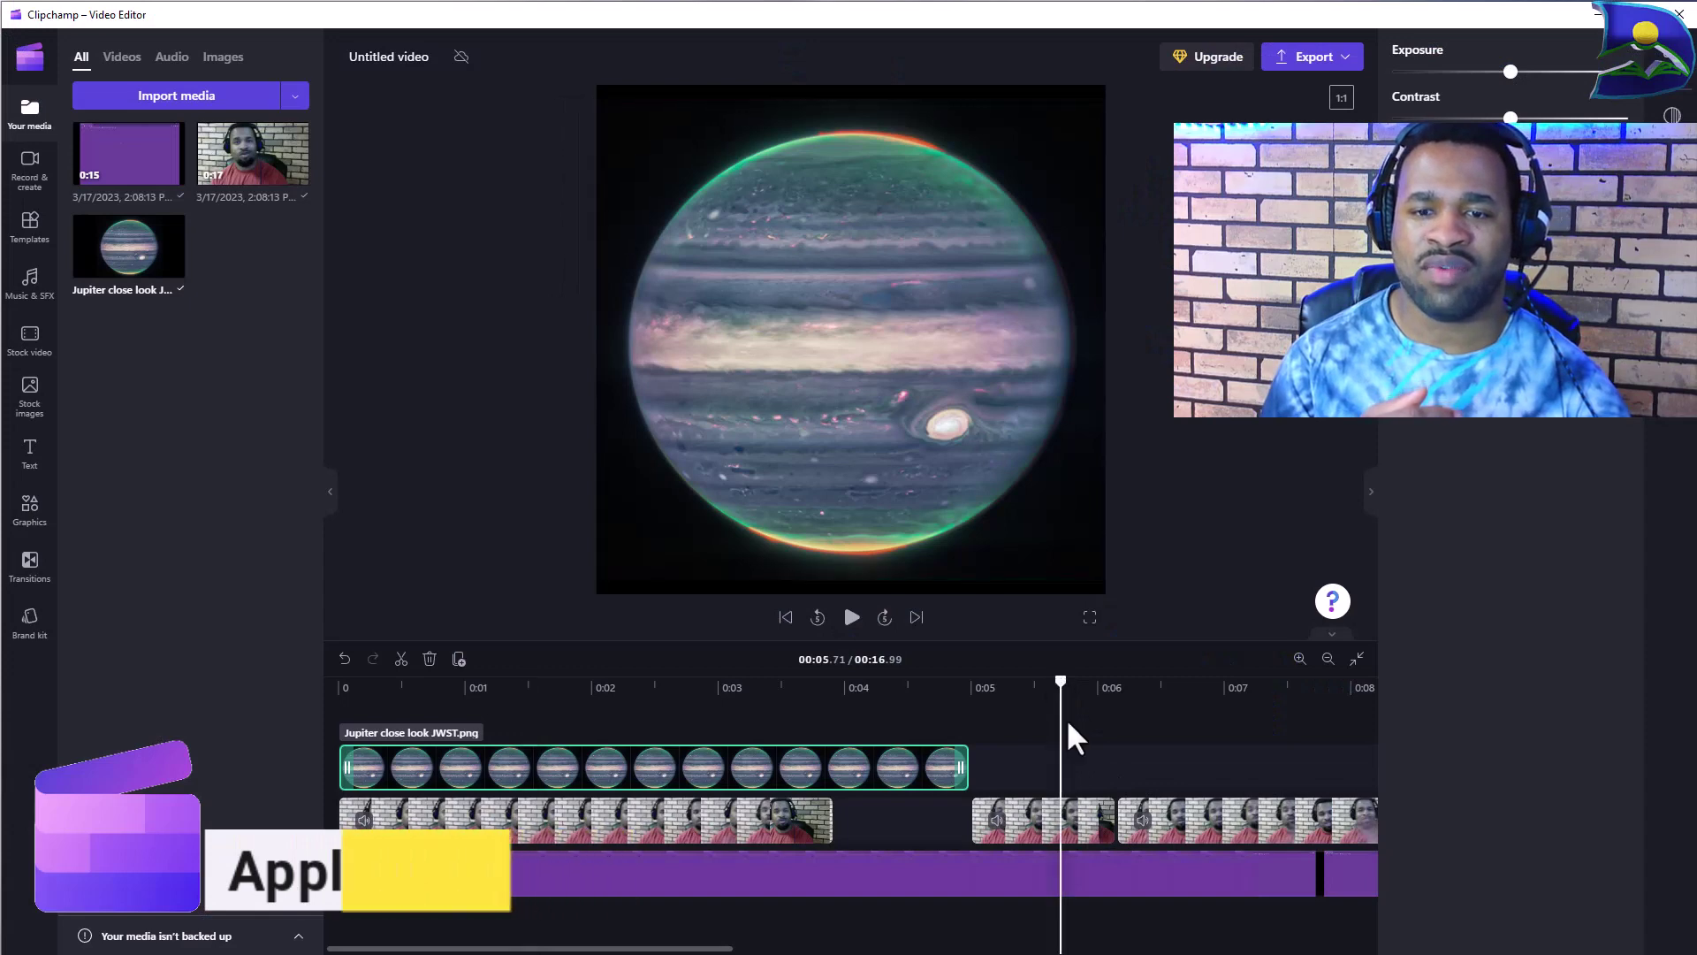
{"action": "left_click", "coordinate": [1061, 827]}
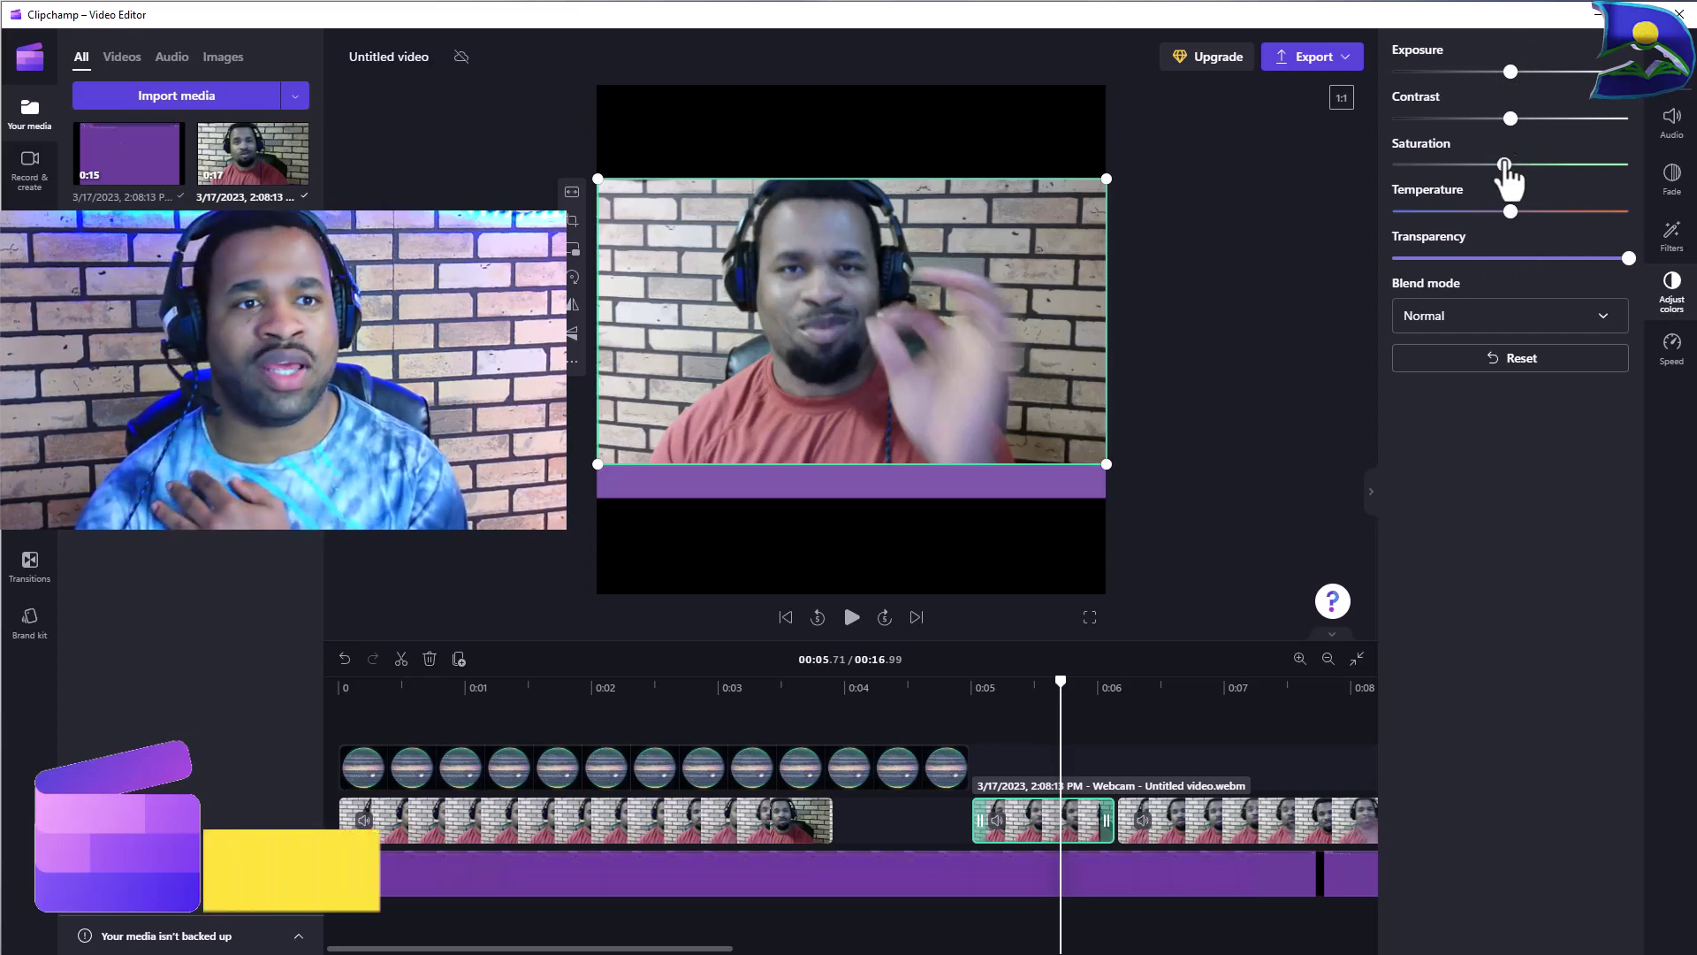
Step: Push the webcam clip's saturation close to maximum, previewing around 5.5 seconds
{"action": "left_click_drag", "start_coordinate": [1510, 164], "coordinate": [1562, 184]}
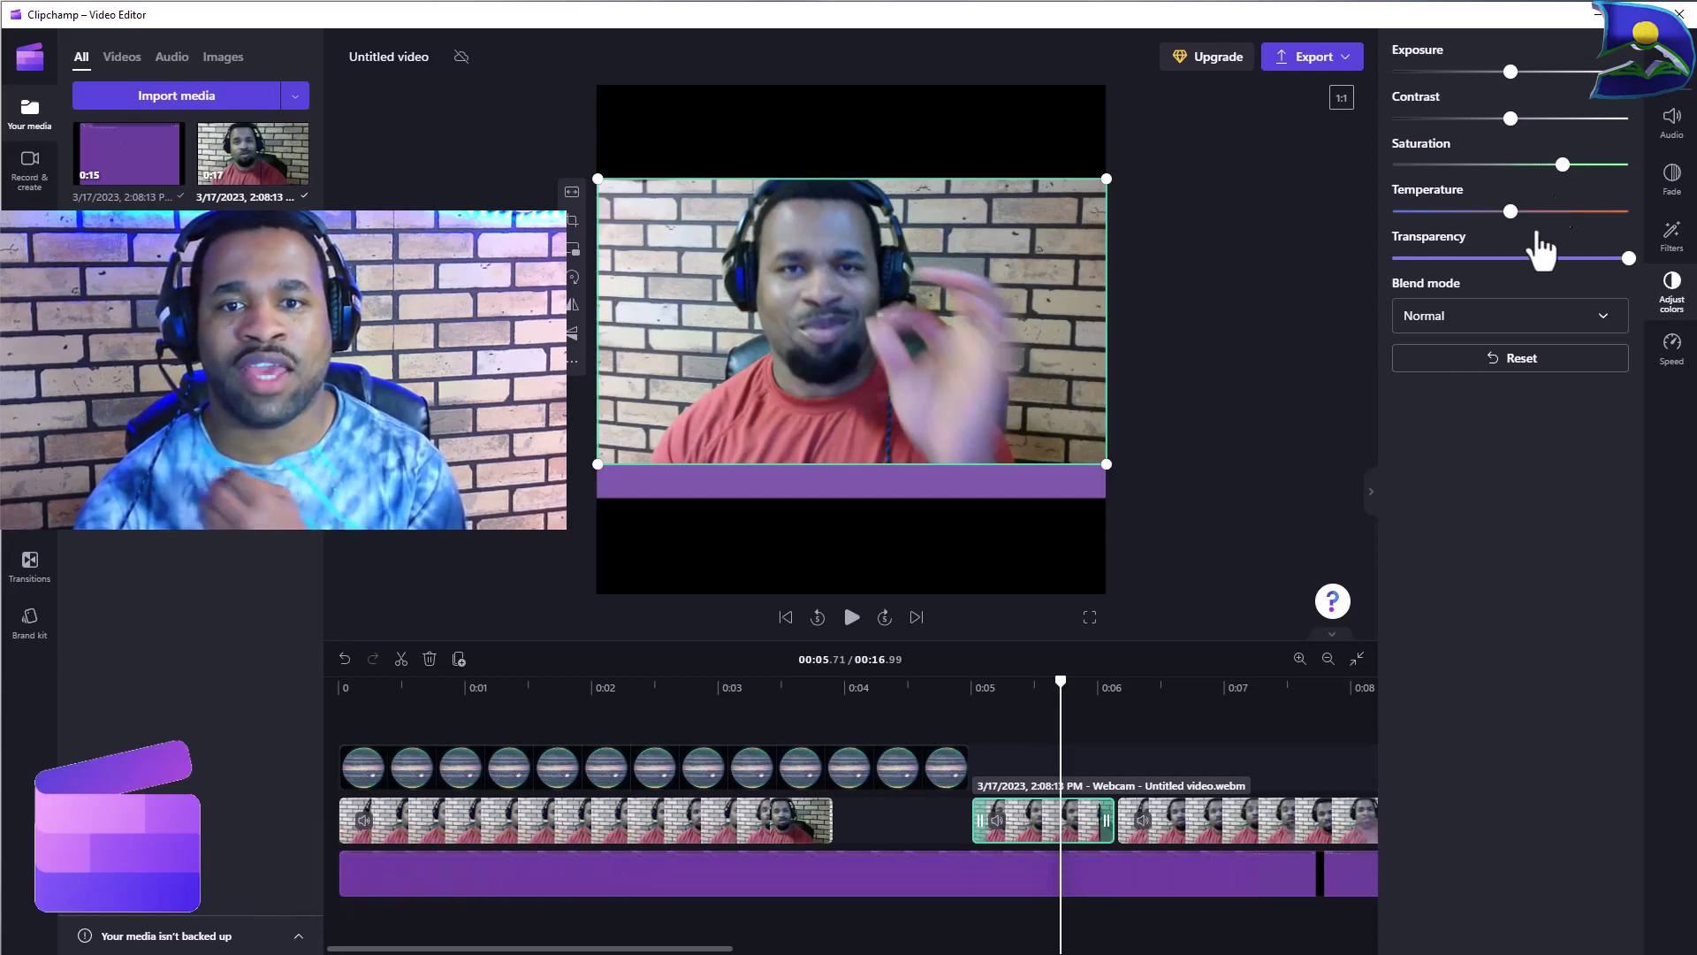
{"action": "mouse_move", "coordinate": [1062, 683]}
{"action": "left_mouse_down"}
{"action": "mouse_move", "coordinate": [1151, 687]}
{"action": "mouse_move", "coordinate": [1065, 694]}
{"action": "left_mouse_up"}
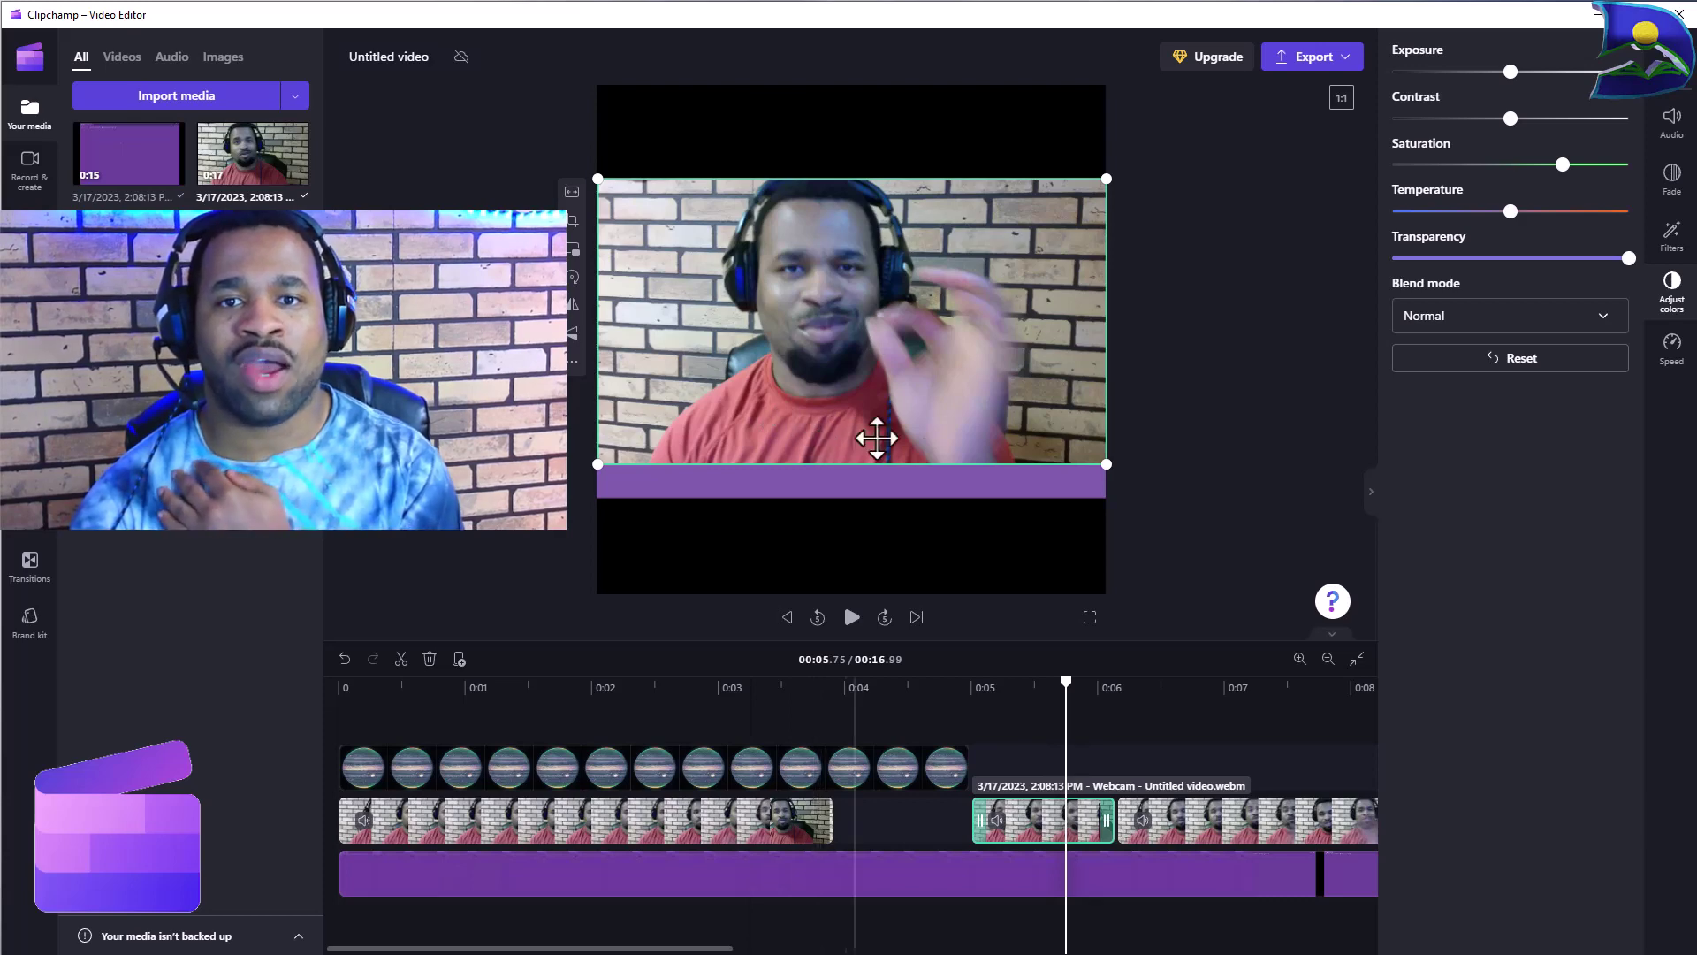
{"action": "mouse_move", "coordinate": [1065, 682]}
{"action": "left_mouse_down"}
{"action": "mouse_move", "coordinate": [1147, 695]}
{"action": "mouse_move", "coordinate": [1059, 690]}
{"action": "left_mouse_up"}
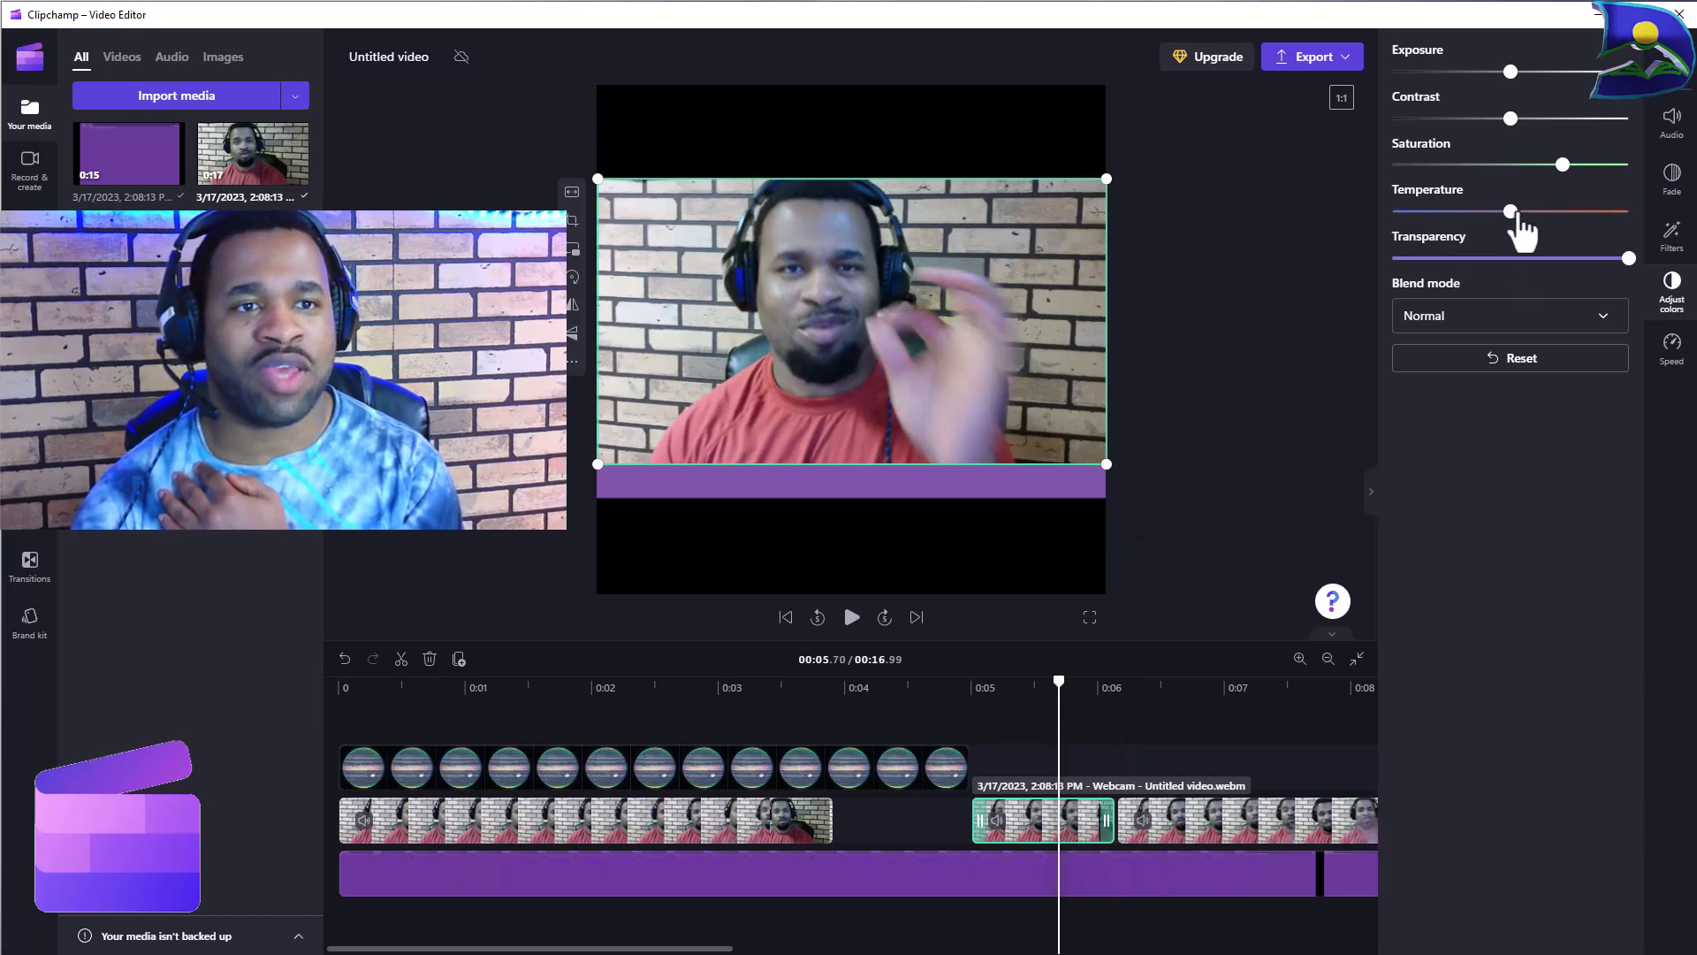
{"action": "left_click_drag", "start_coordinate": [1056, 685], "coordinate": [1033, 687]}
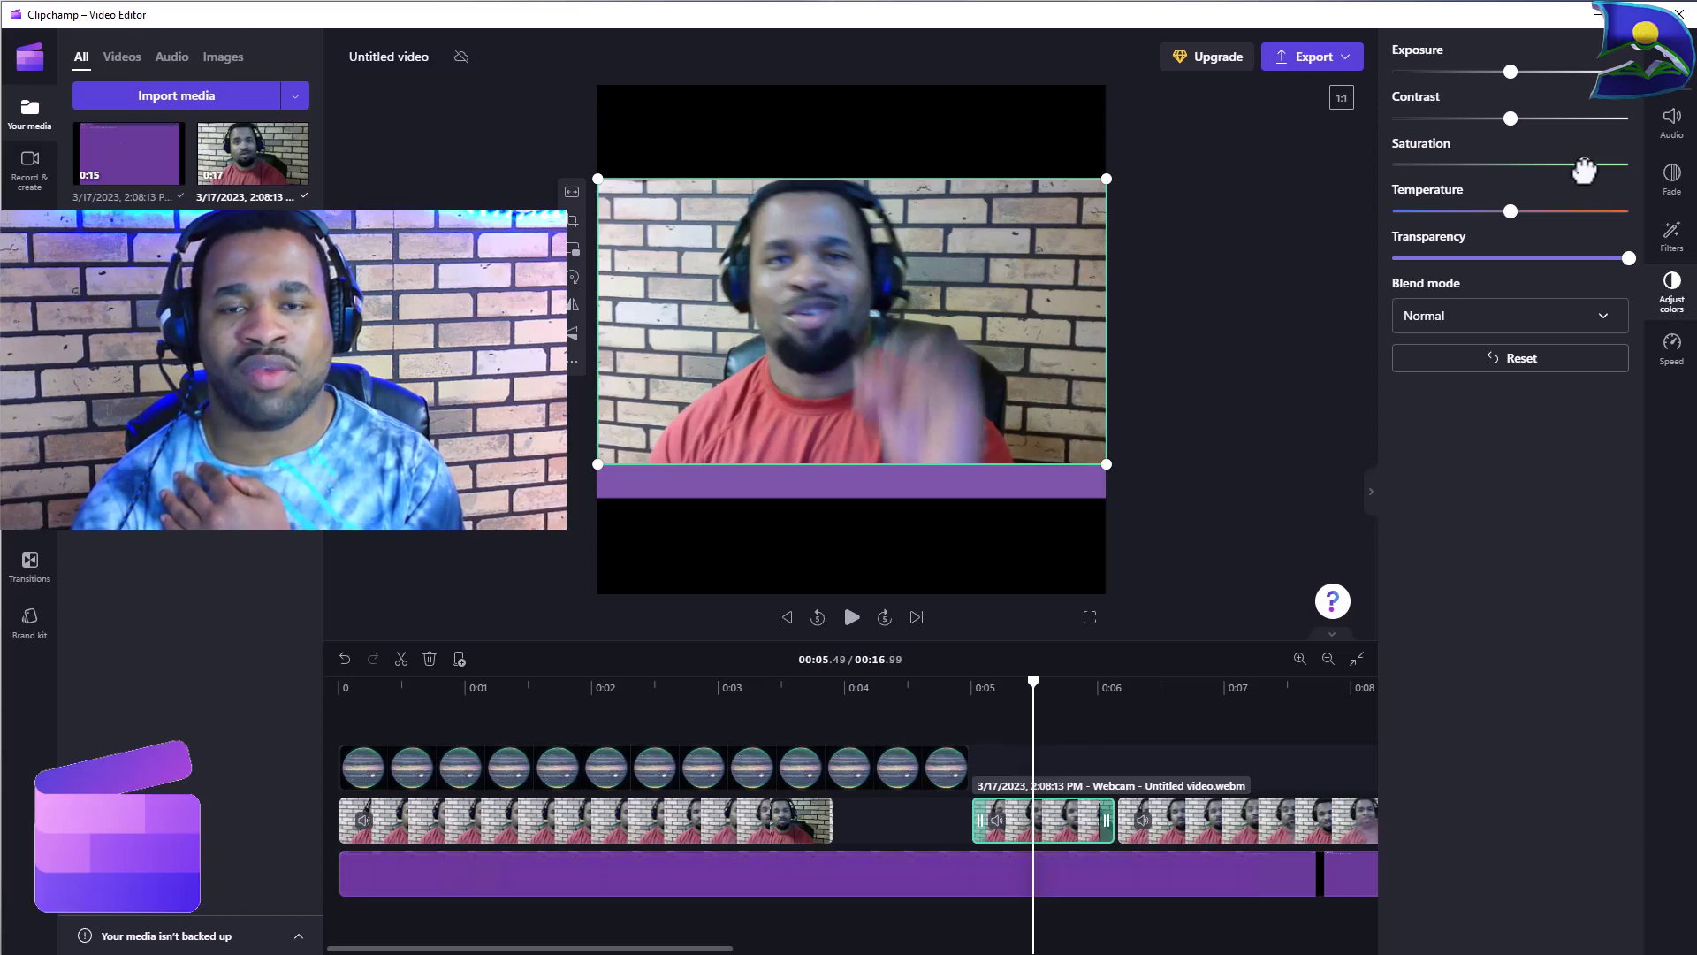
{"action": "left_click_drag", "start_coordinate": [1584, 171], "coordinate": [1546, 173]}
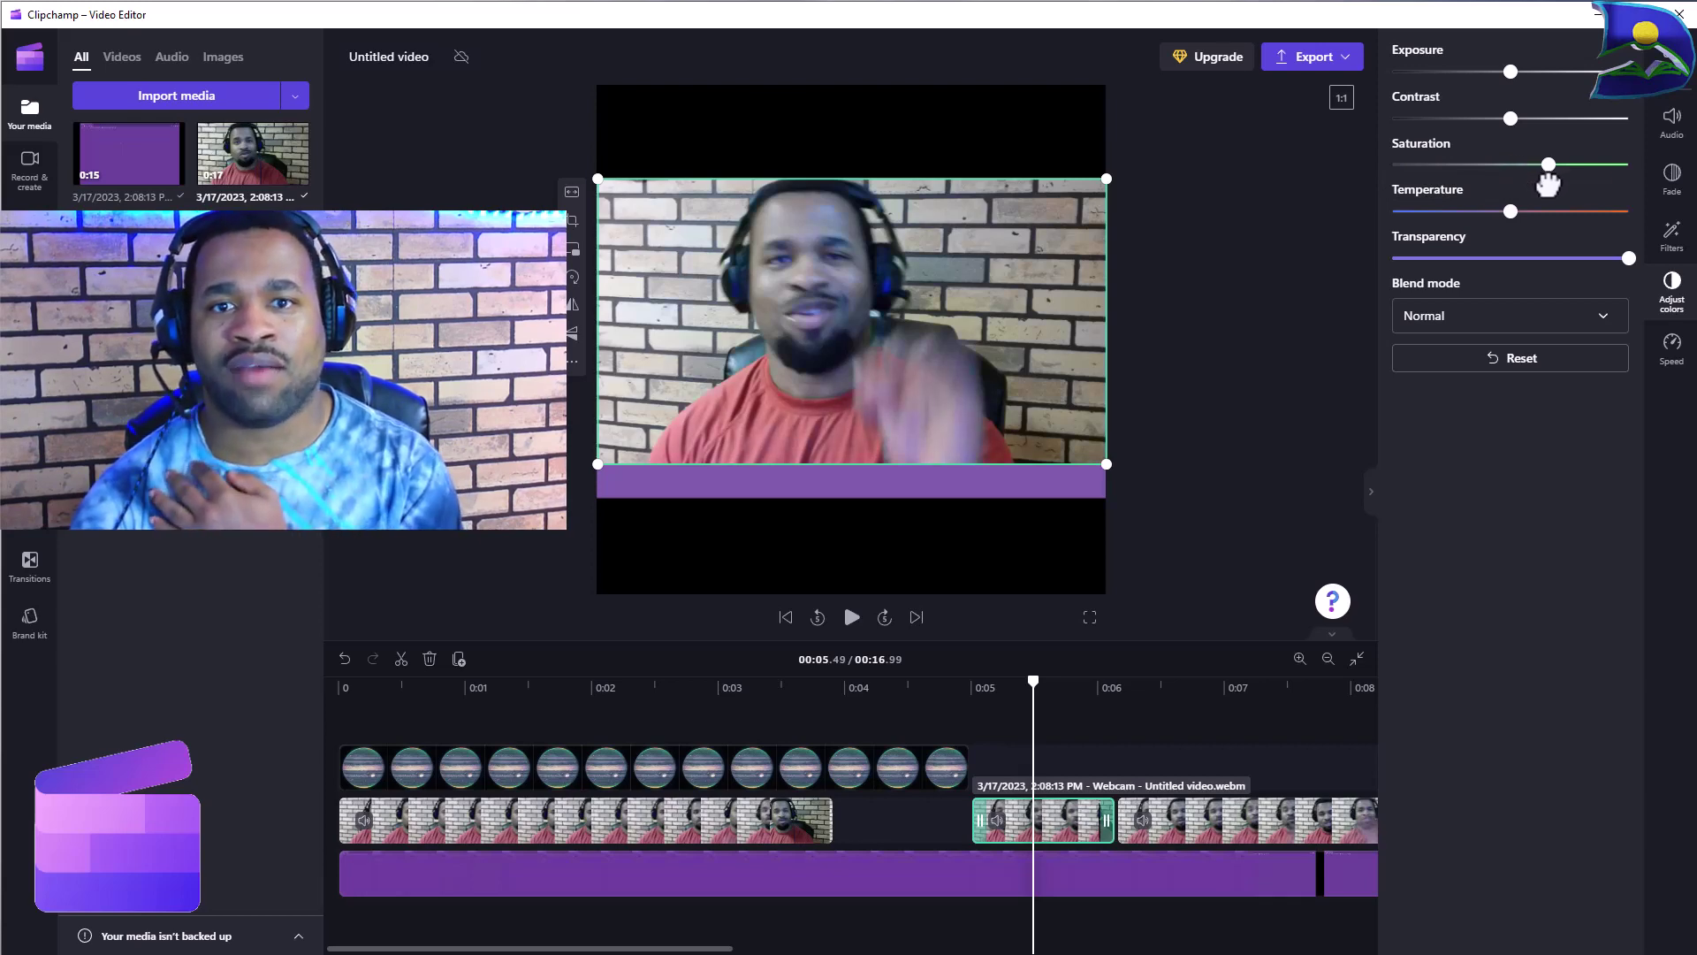
{"action": "left_click_drag", "start_coordinate": [1549, 183], "coordinate": [1596, 180]}
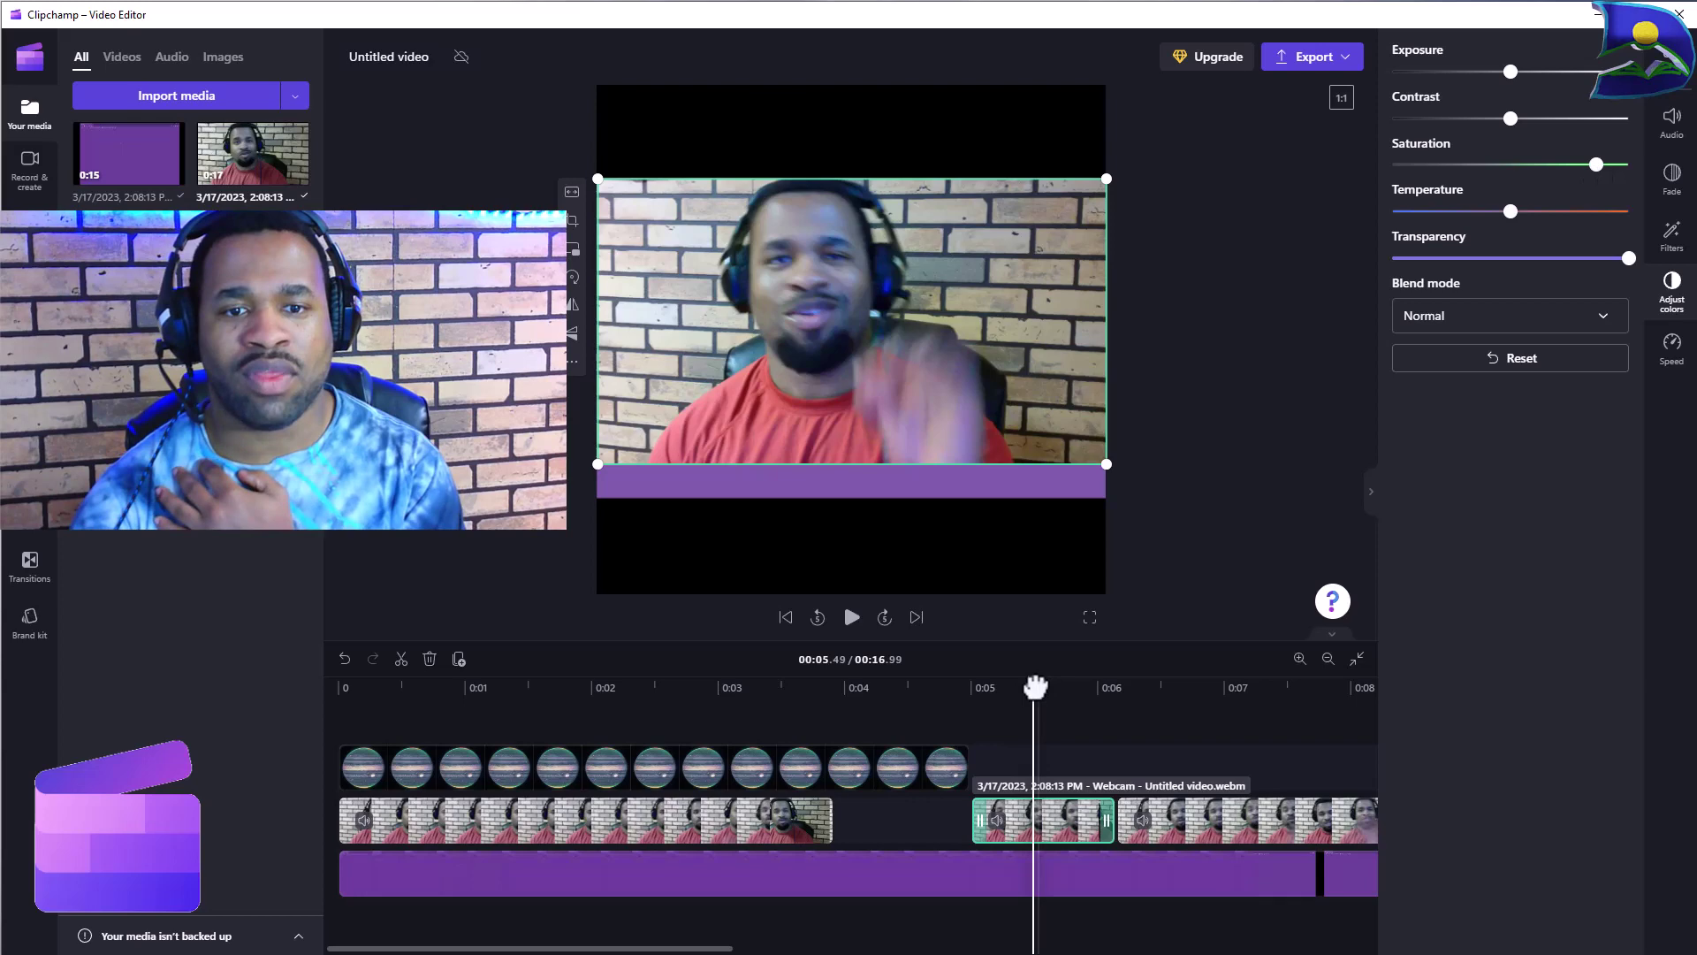
{"action": "mouse_move", "coordinate": [1032, 685]}
{"action": "left_mouse_down"}
{"action": "mouse_move", "coordinate": [1158, 690]}
{"action": "mouse_move", "coordinate": [1058, 687]}
{"action": "left_mouse_up"}
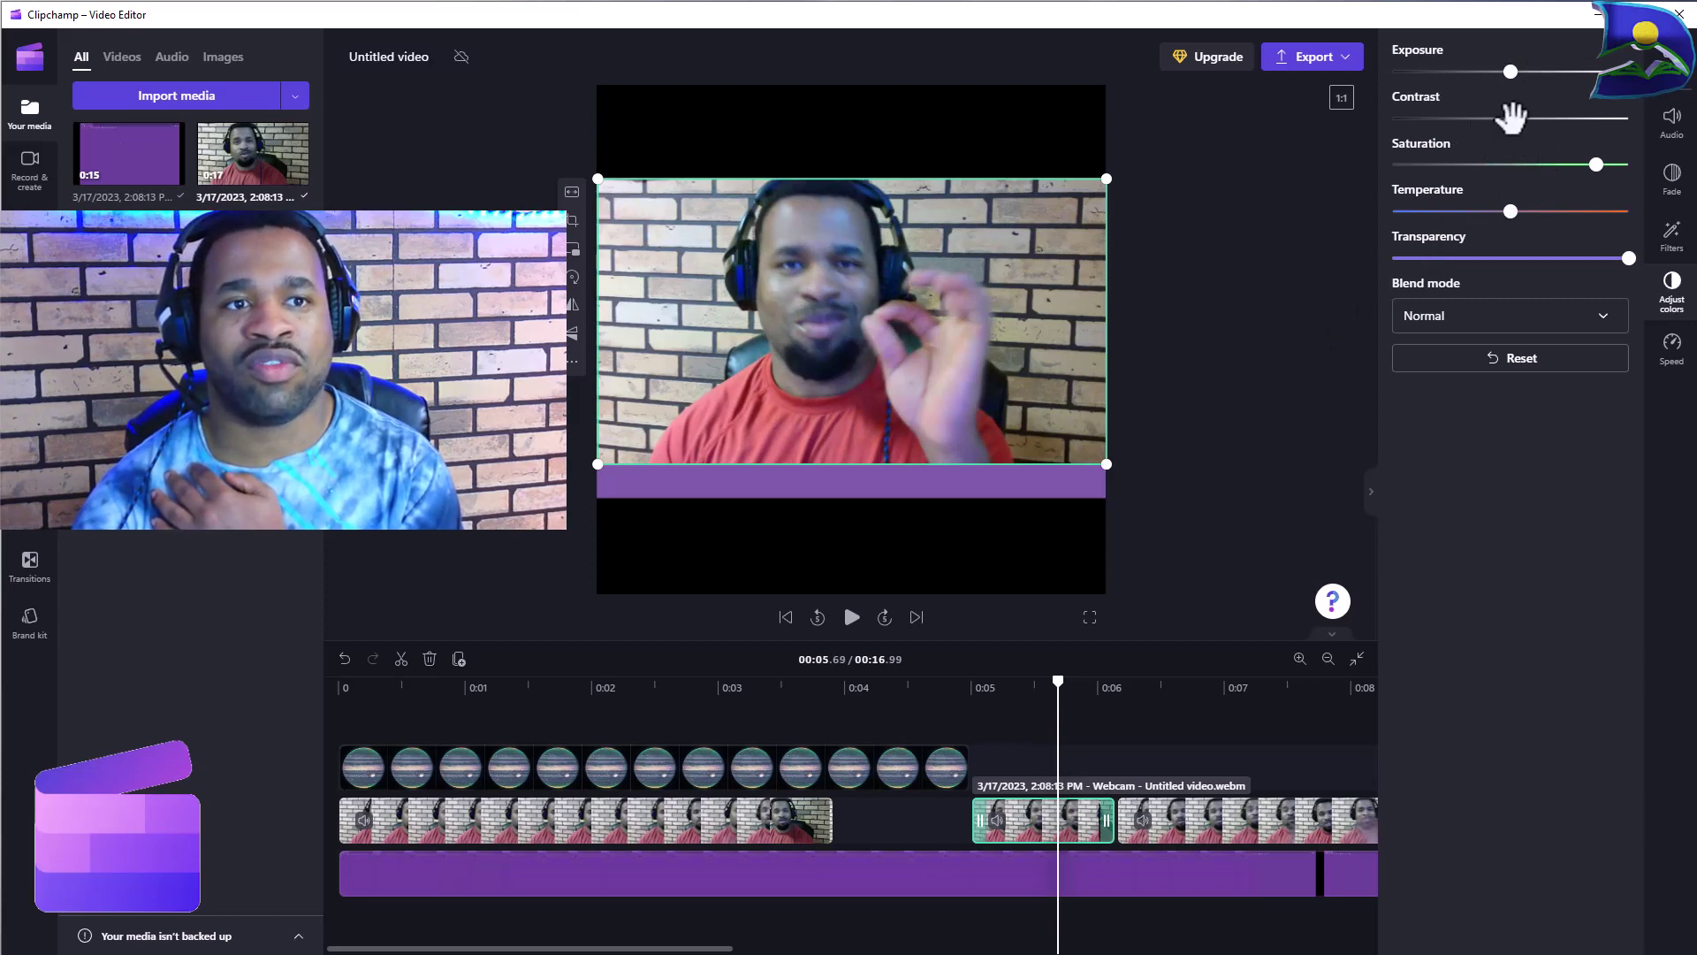
Step: Set the webcam clip's contrast slightly above its middle value
{"action": "left_click_drag", "start_coordinate": [1505, 115], "coordinate": [1565, 124]}
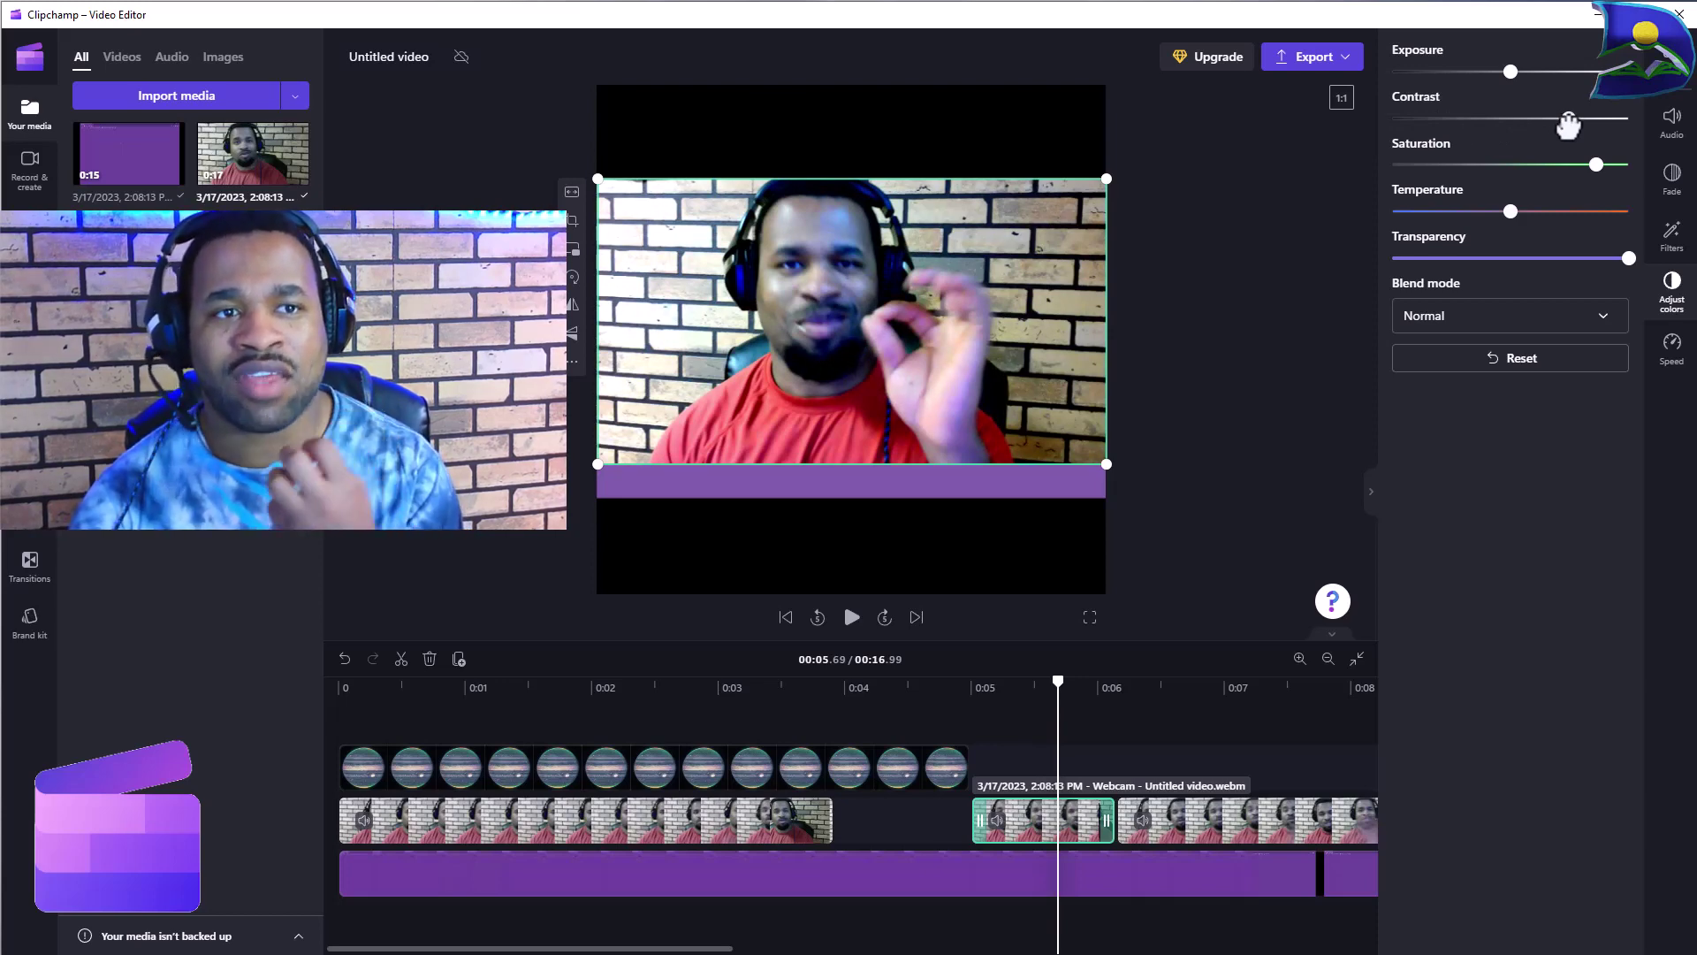
{"action": "left_click_drag", "start_coordinate": [1568, 123], "coordinate": [1543, 123]}
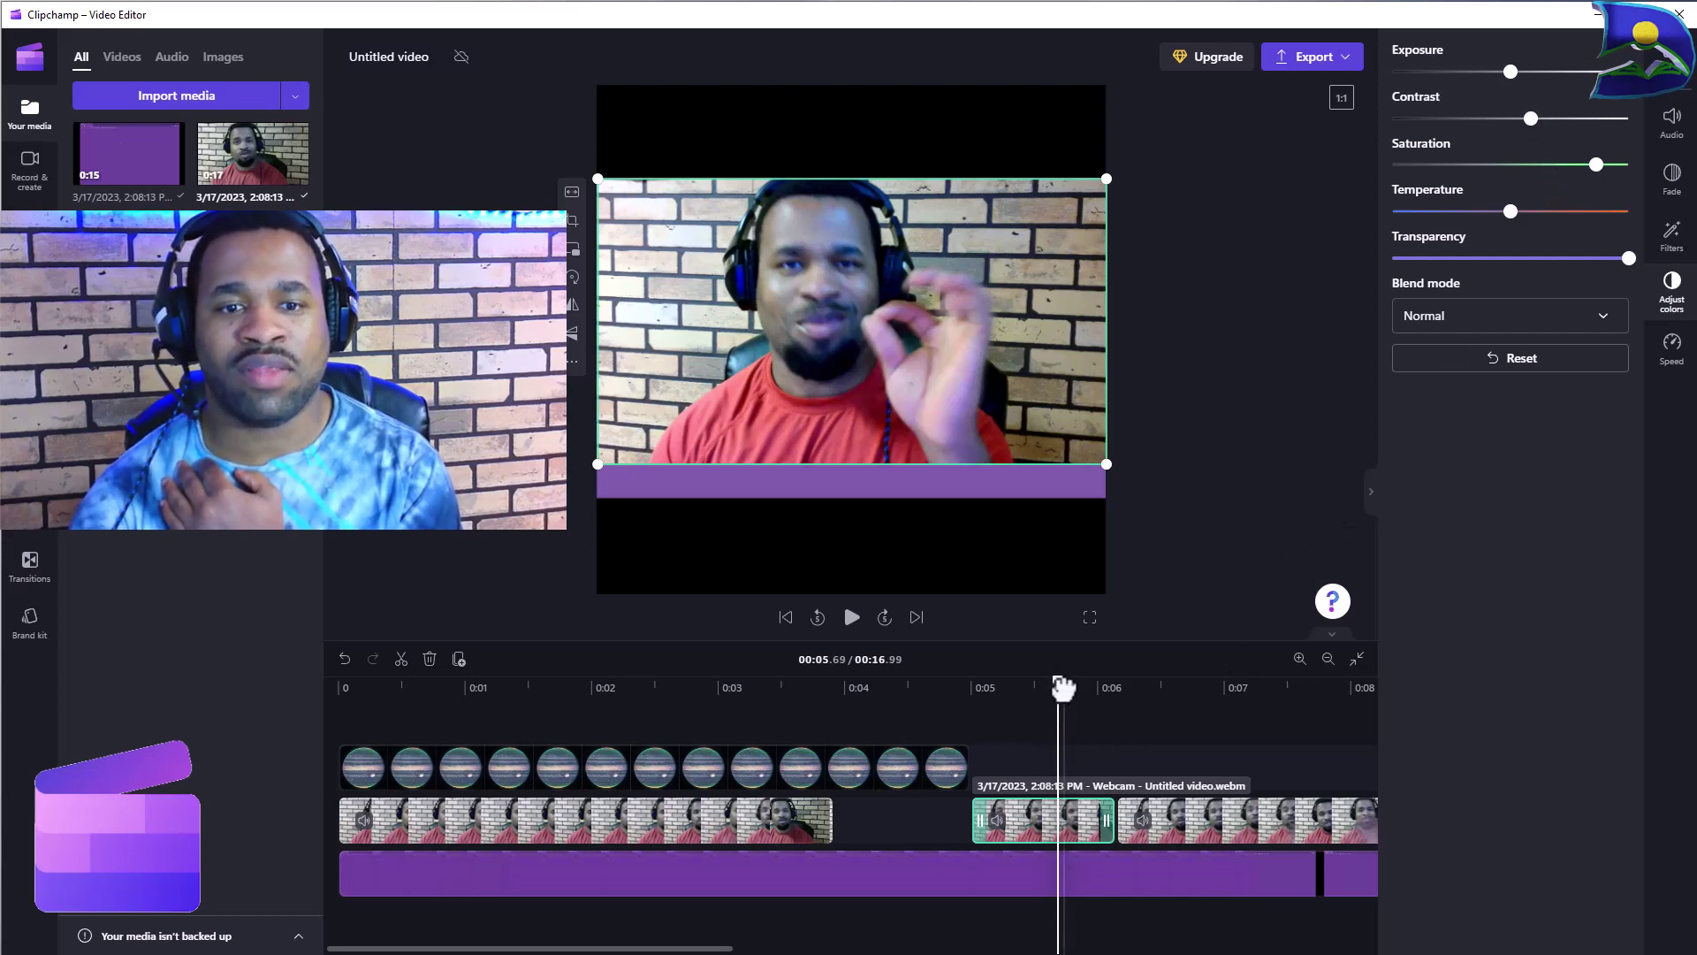
{"action": "mouse_move", "coordinate": [1057, 684]}
{"action": "left_mouse_down"}
{"action": "mouse_move", "coordinate": [1129, 685]}
{"action": "mouse_move", "coordinate": [1061, 687]}
{"action": "left_mouse_up"}
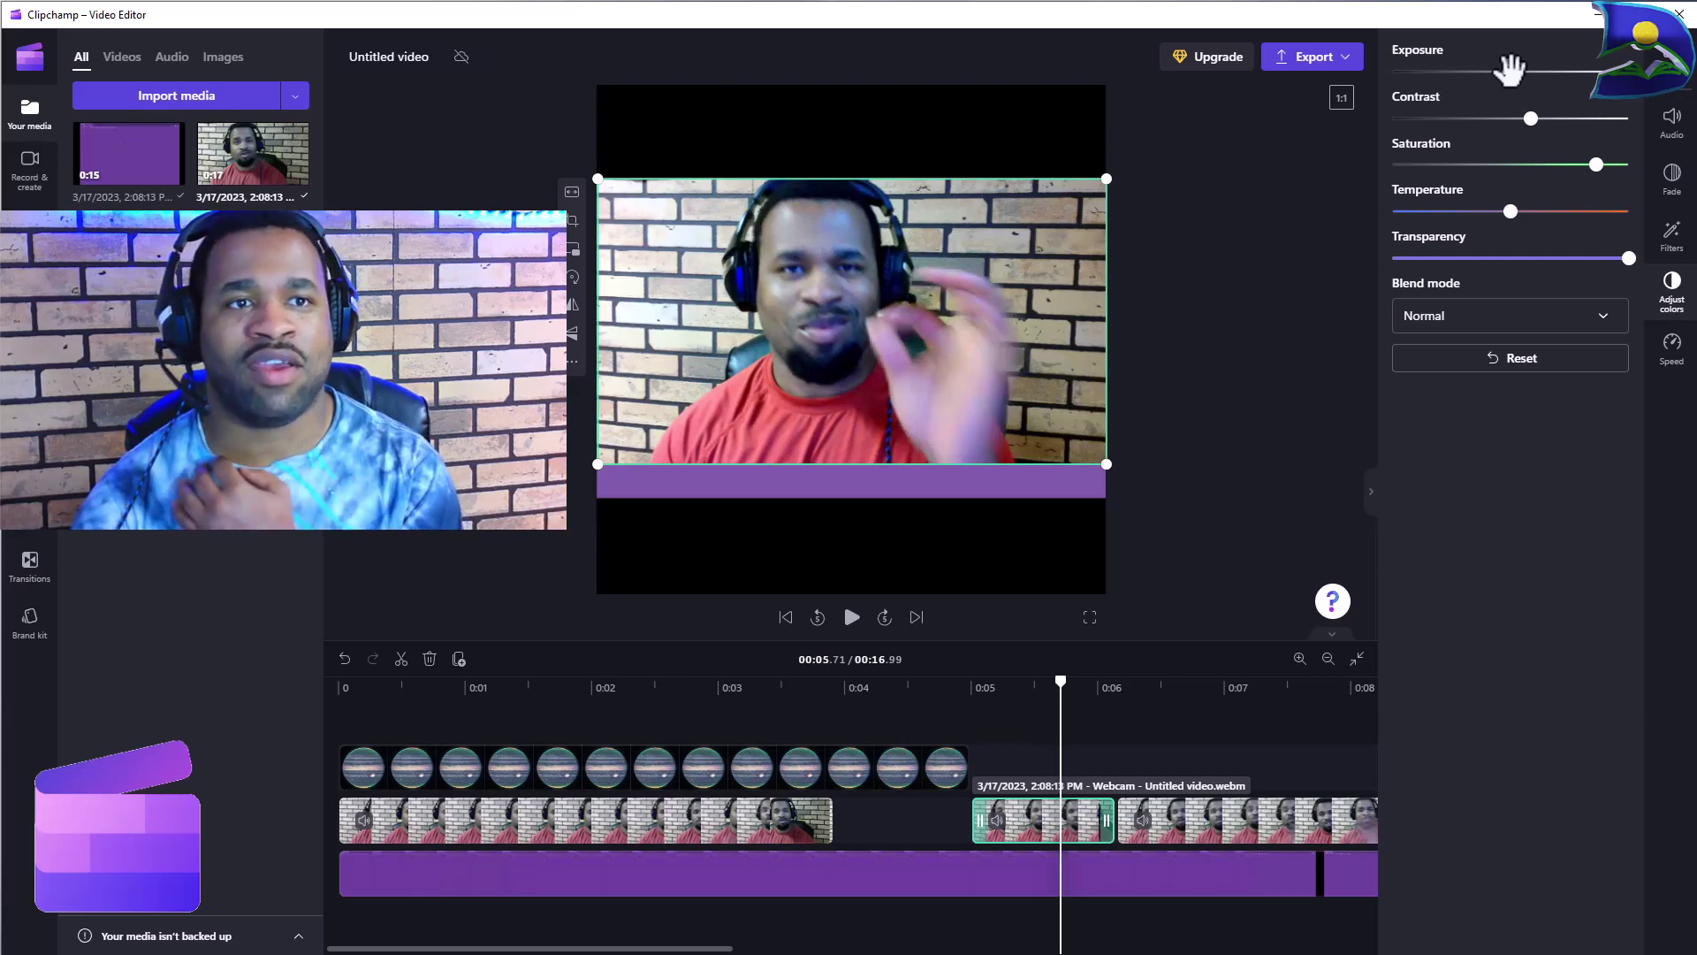
Step: Raise the webcam clip's exposure slightly and preview the brighter footage
{"action": "mouse_move", "coordinate": [1509, 71]}
{"action": "left_mouse_down"}
{"action": "mouse_move", "coordinate": [1538, 74]}
{"action": "mouse_move", "coordinate": [1444, 76]}
{"action": "mouse_move", "coordinate": [1523, 88]}
{"action": "left_mouse_up"}
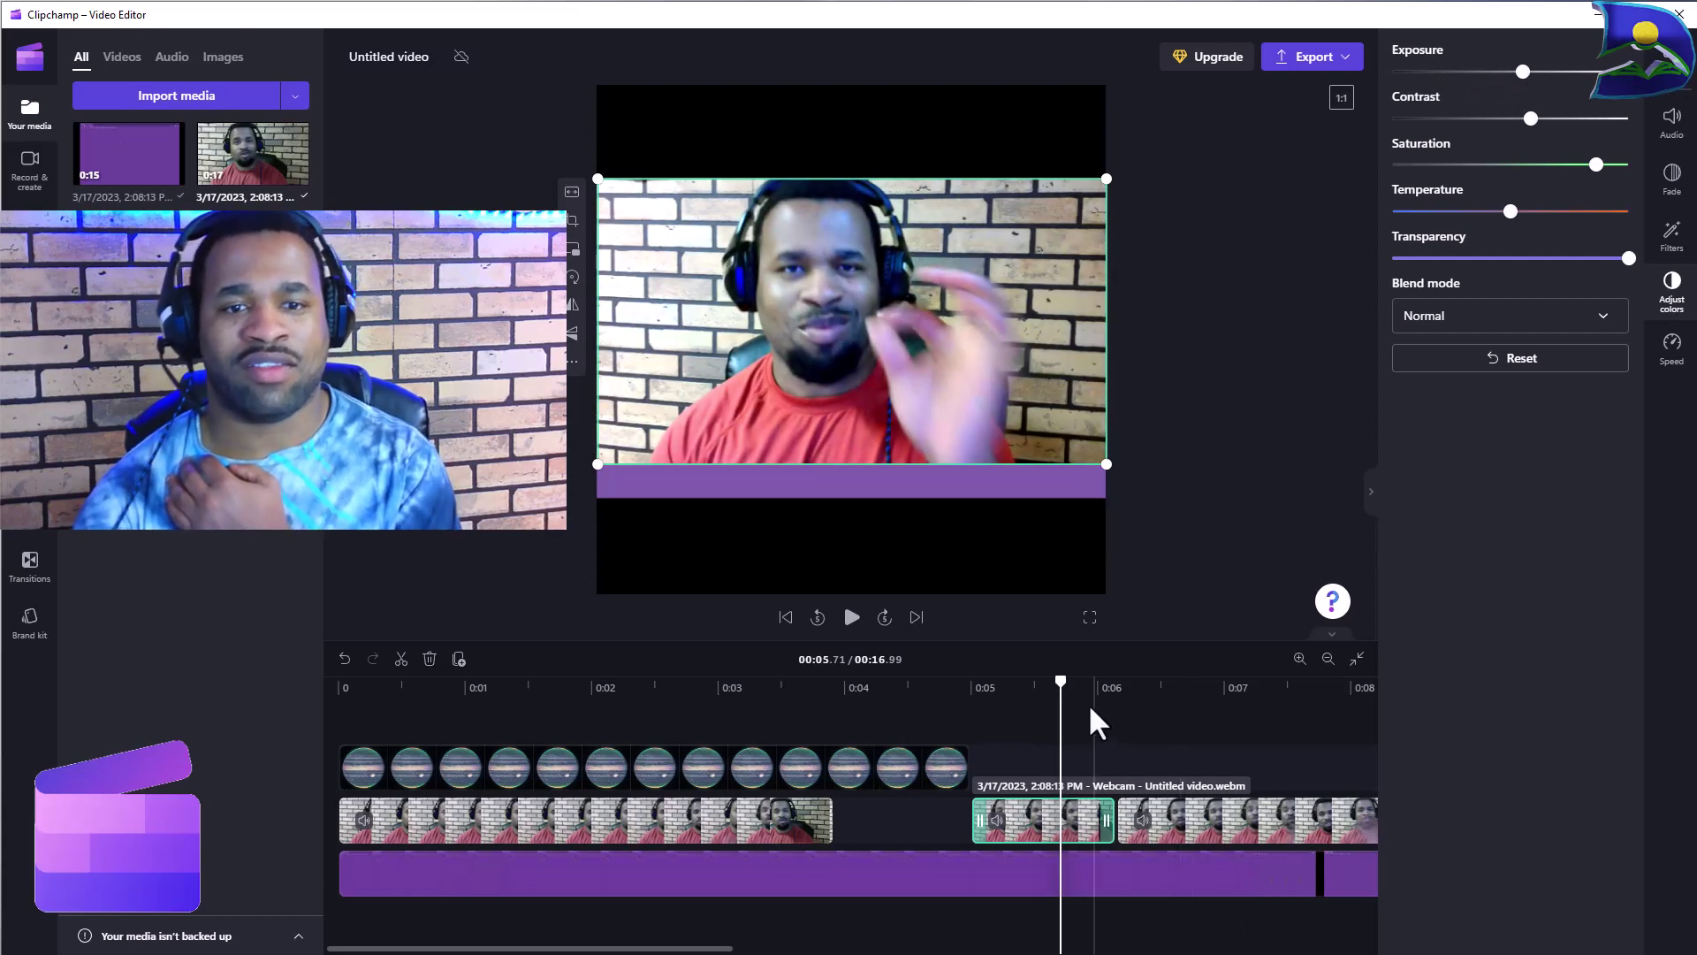
{"action": "mouse_move", "coordinate": [1058, 679]}
{"action": "left_mouse_down"}
{"action": "mouse_move", "coordinate": [1140, 686]}
{"action": "mouse_move", "coordinate": [1073, 686]}
{"action": "left_mouse_up"}
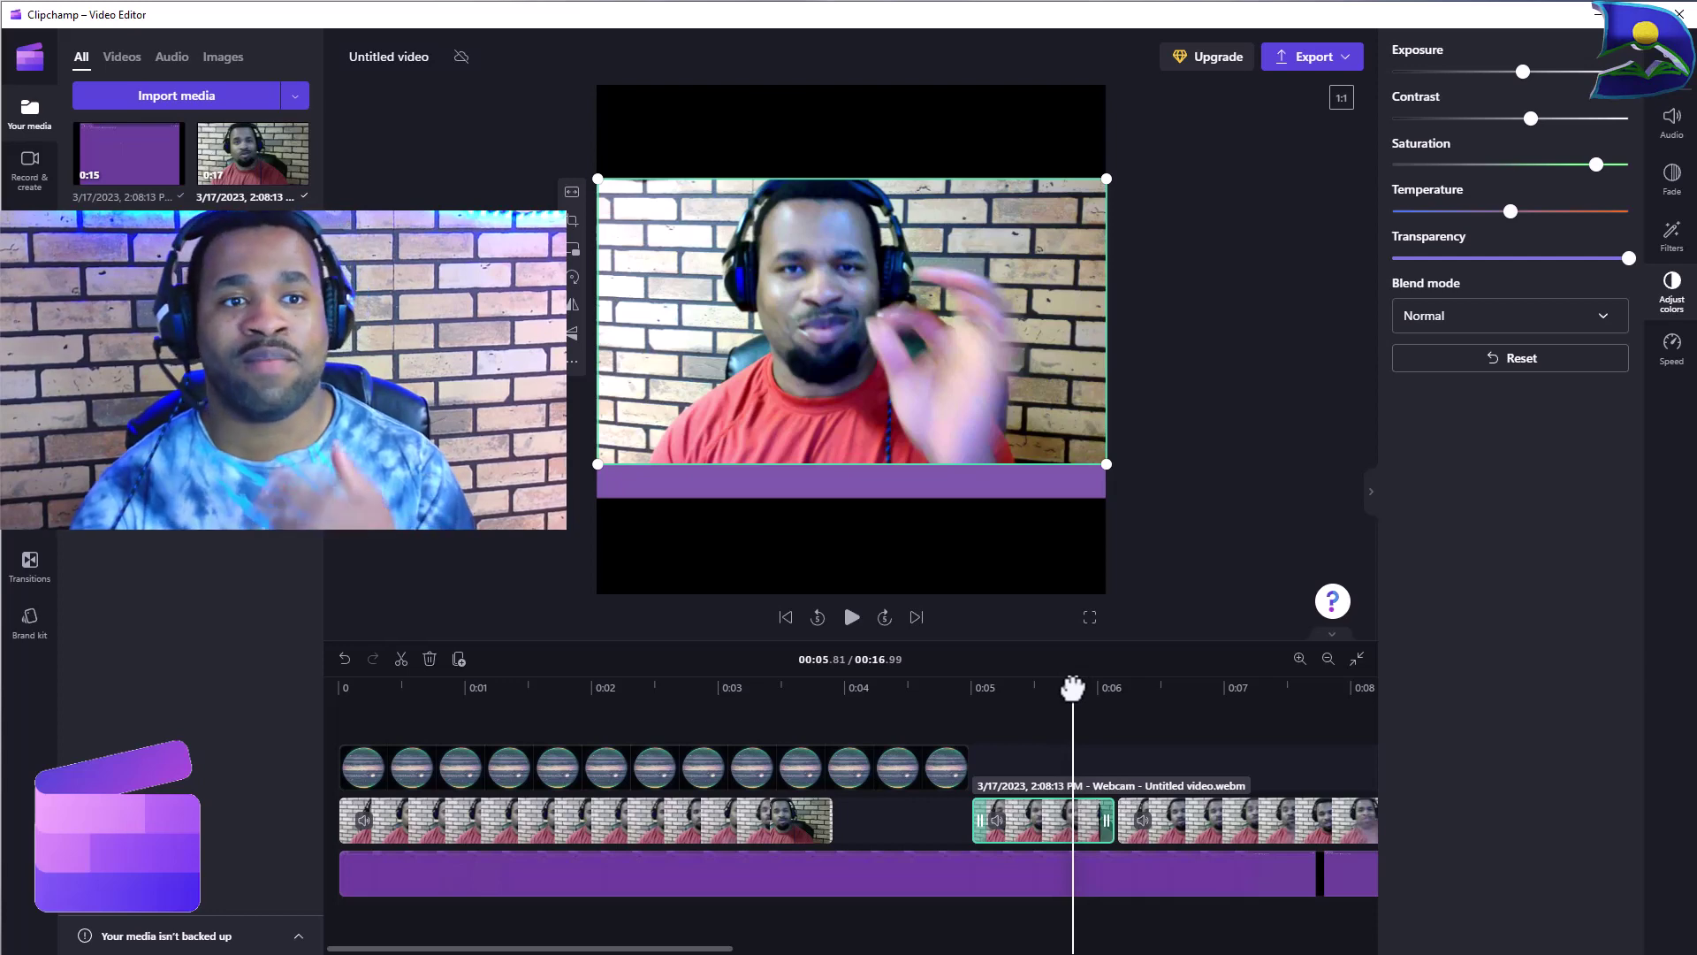
{"action": "left_click_drag", "start_coordinate": [1072, 680], "coordinate": [1071, 680]}
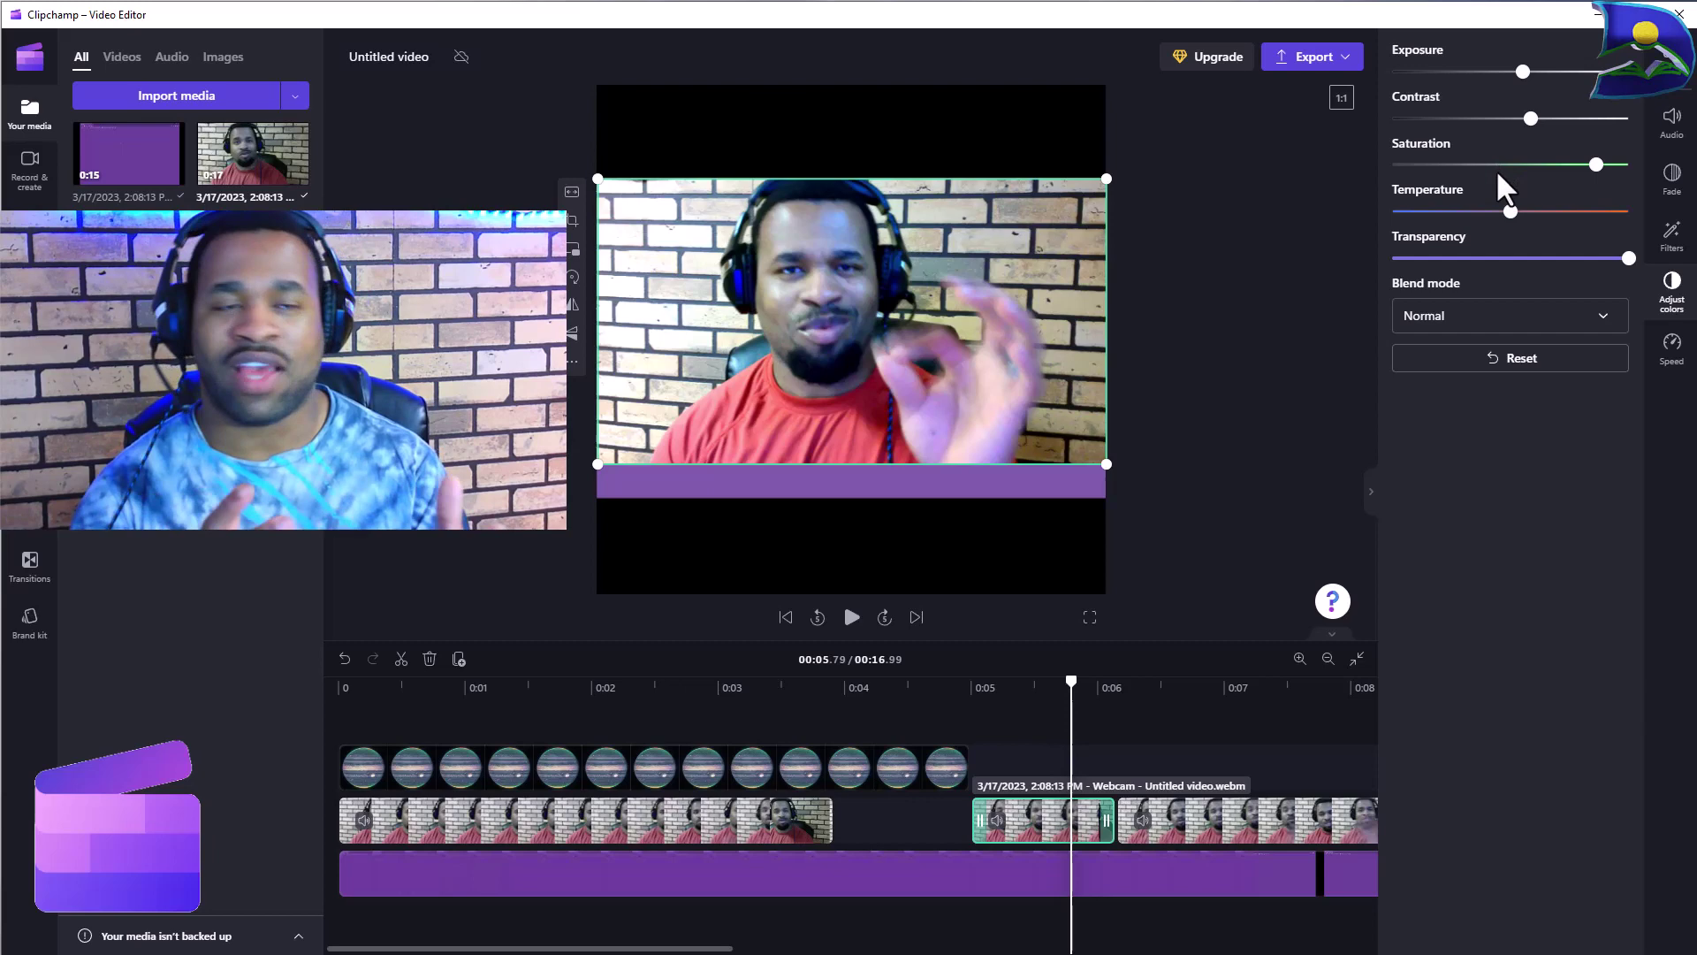
{"action": "left_click", "coordinate": [1605, 327]}
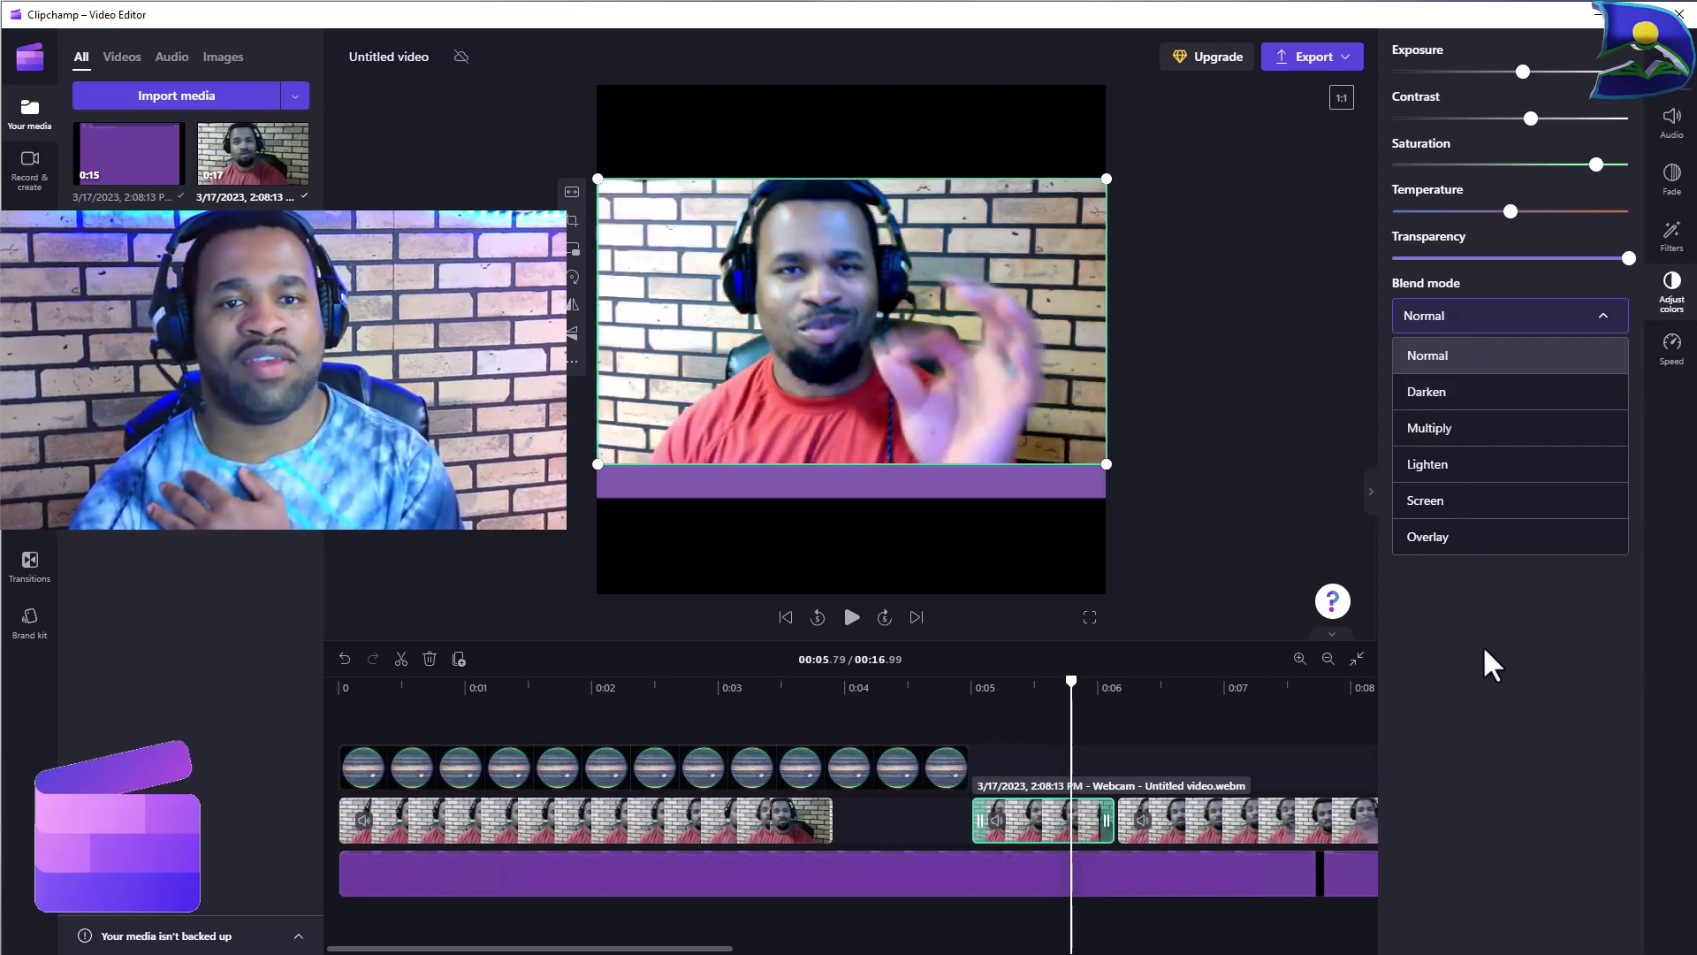
{"action": "left_click", "coordinate": [1484, 650]}
{"action": "mouse_move", "coordinate": [1071, 686]}
{"action": "left_mouse_down"}
{"action": "mouse_move", "coordinate": [1172, 686]}
{"action": "mouse_move", "coordinate": [1055, 687]}
{"action": "left_mouse_up"}
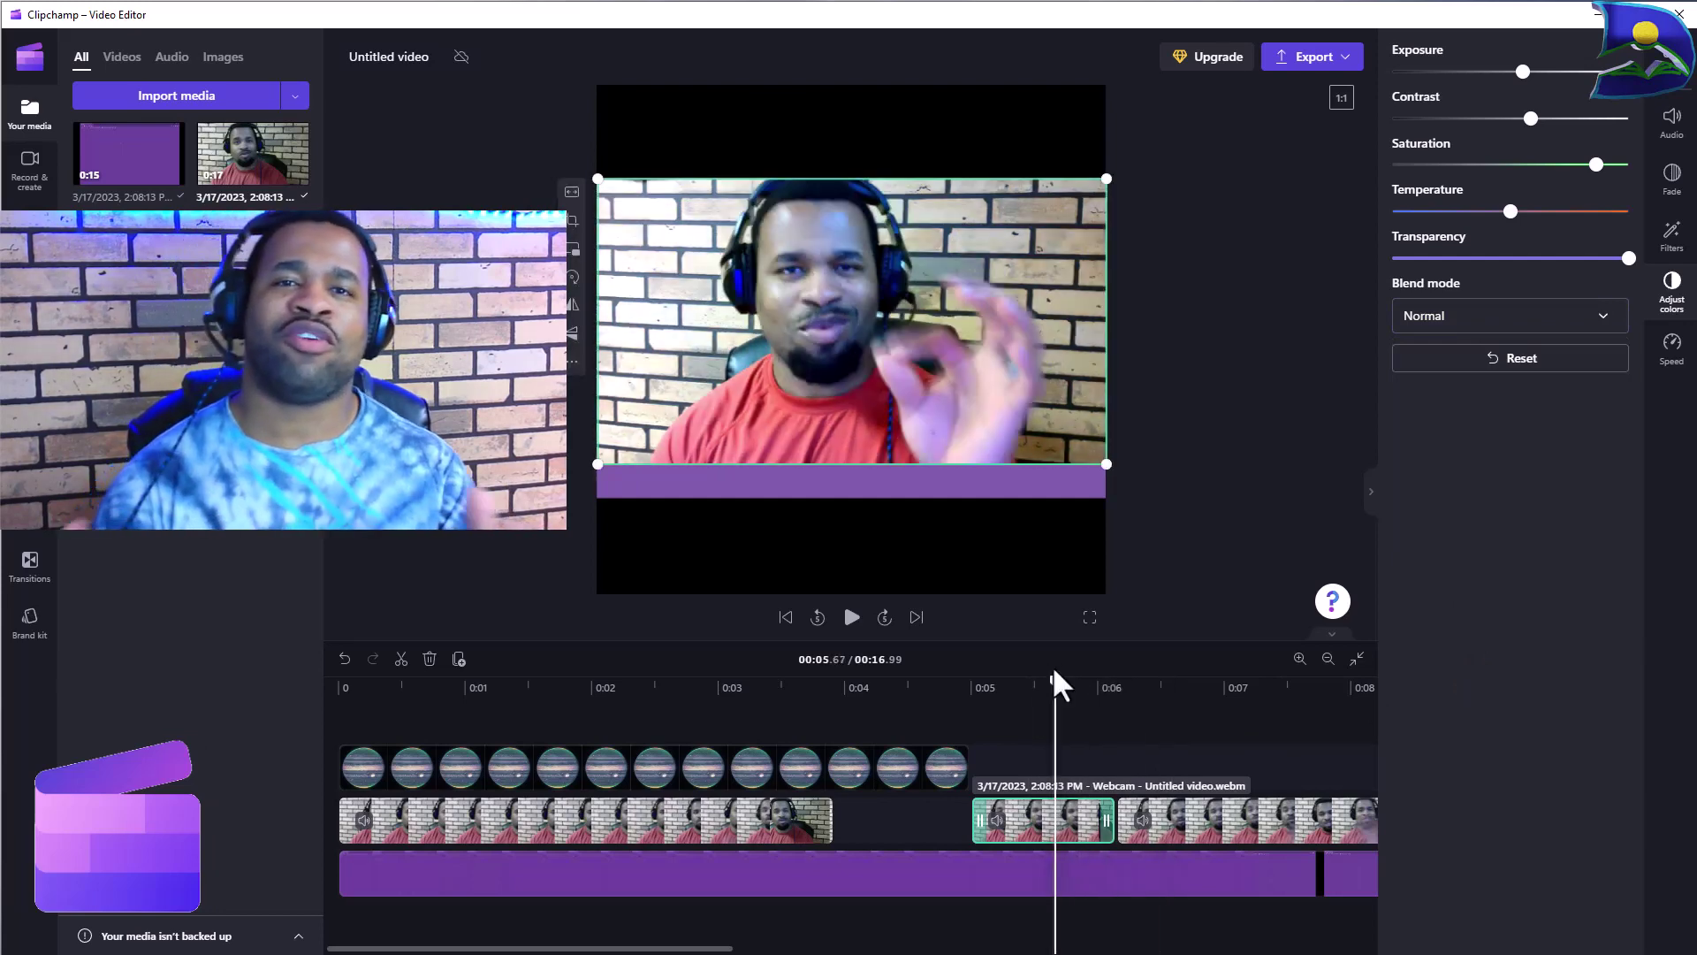